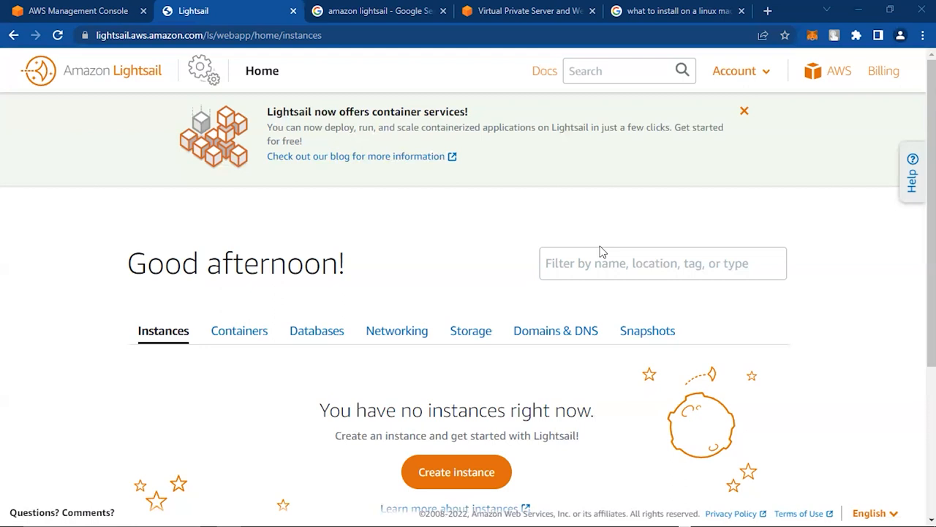
scroll(555, 333, down, 3)
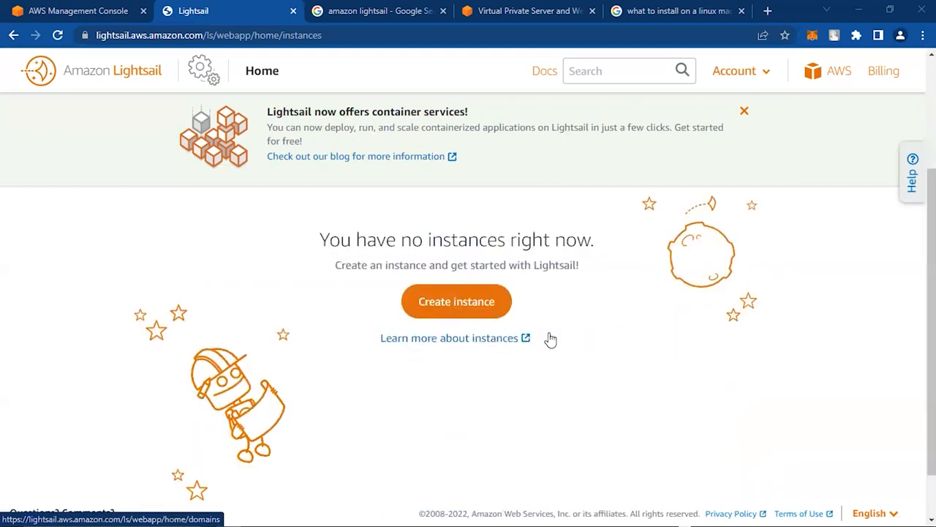
scroll(469, 368, up, 3)
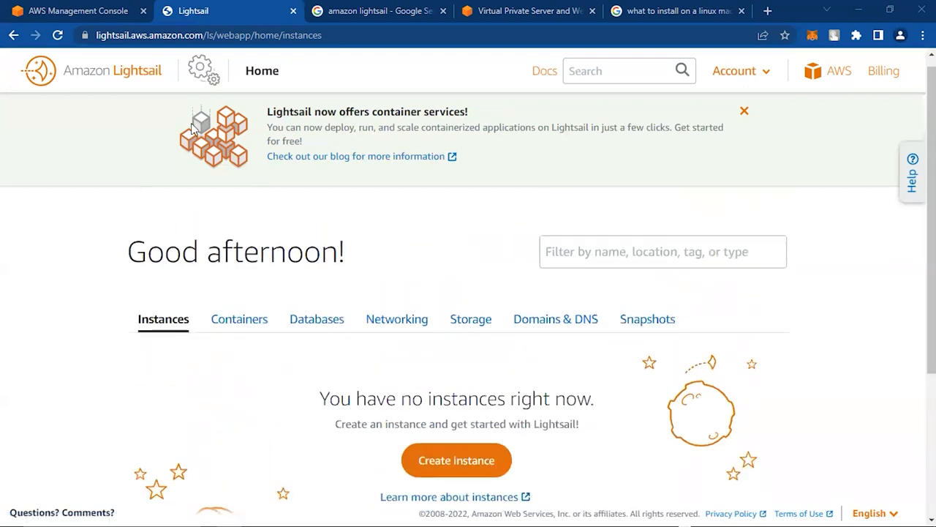
scroll(325, 223, down, 1)
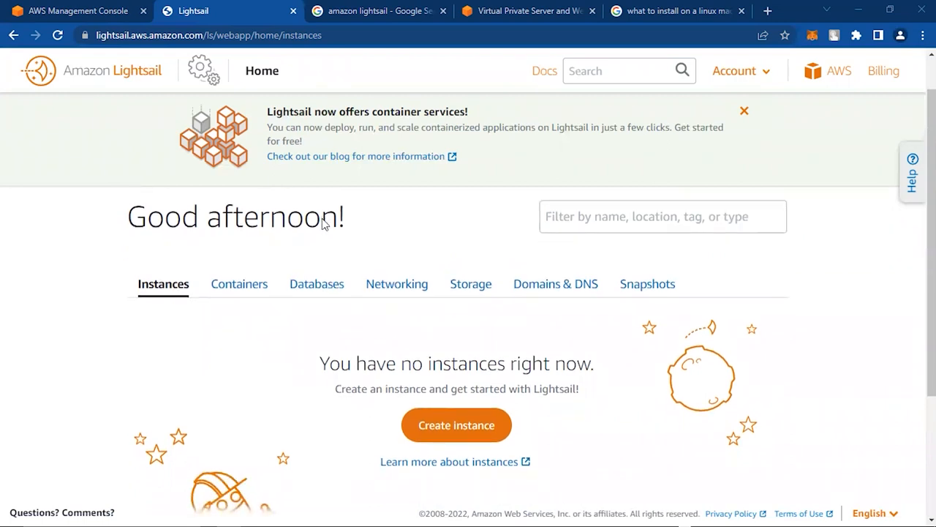
scroll(325, 224, down, 1)
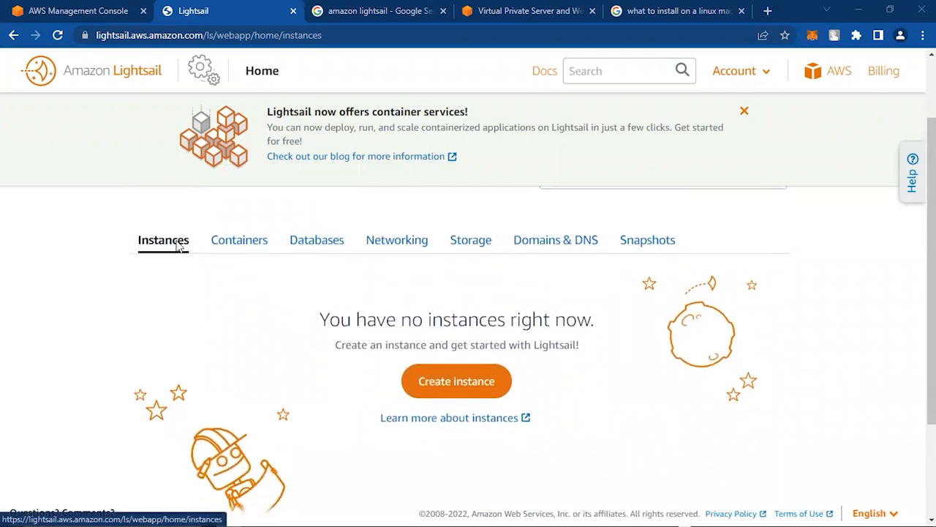
Step: Start a new instance and review the region and Availability Zone choices, keeping London, Zone A
click(489, 386)
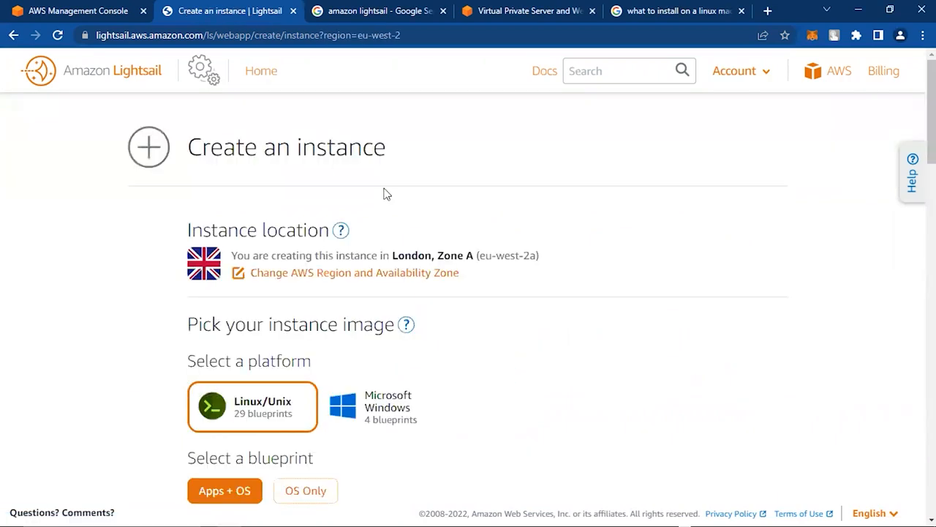
scroll(387, 194, down, 1)
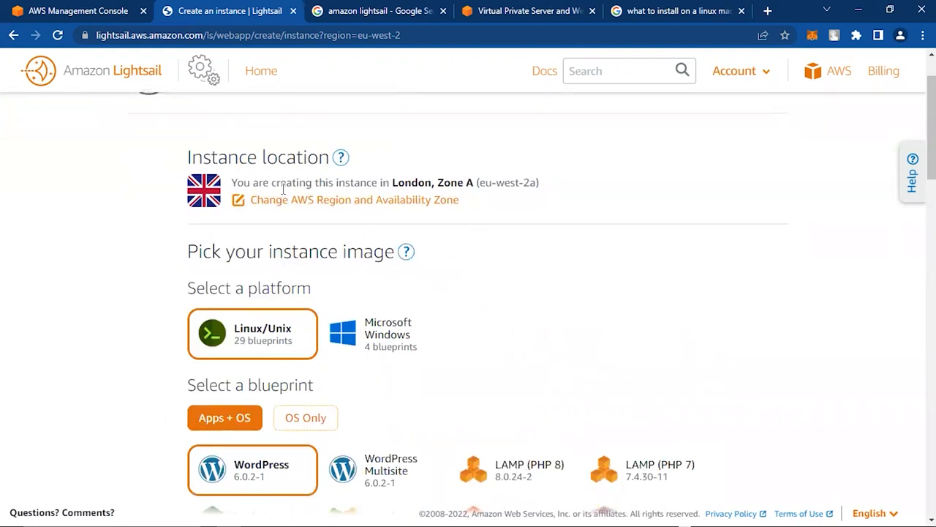
scroll(385, 253, up, 1)
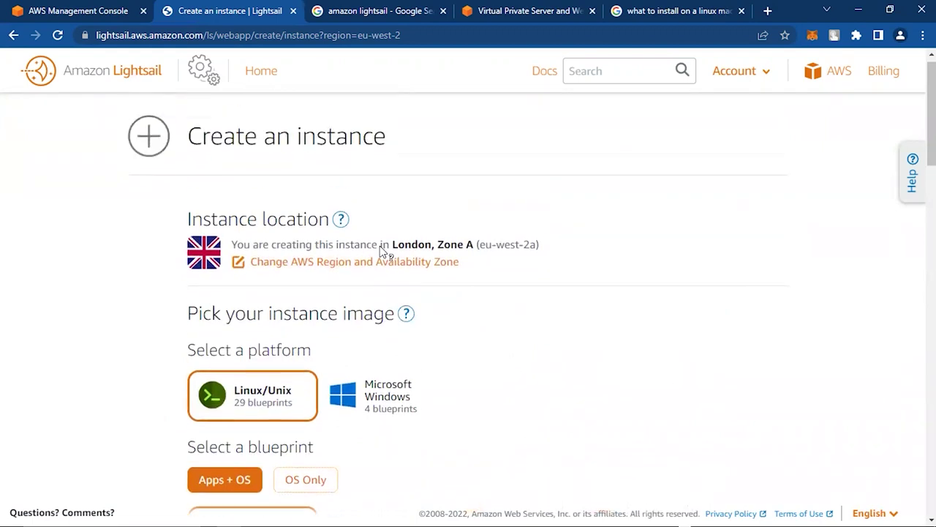
click(307, 271)
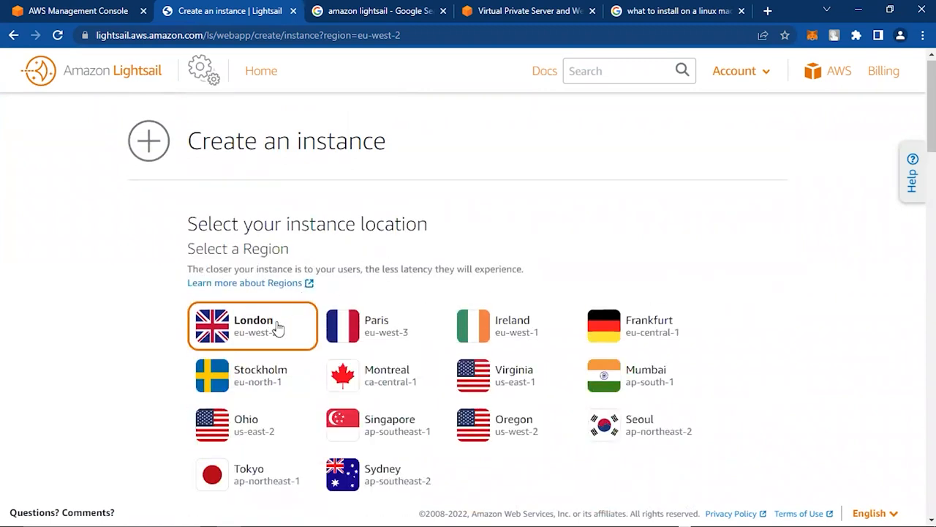
scroll(278, 329, down, 1)
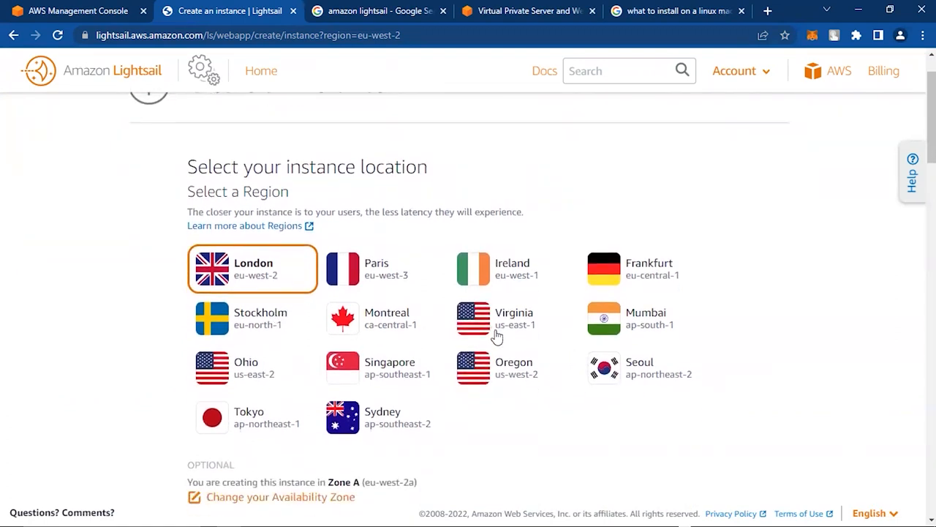
scroll(529, 330, down, 1)
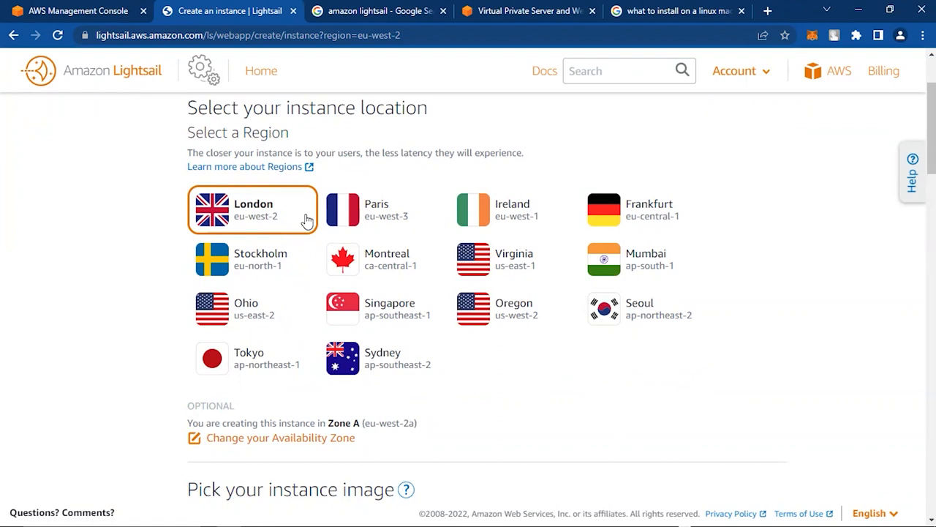
scroll(307, 219, down, 2)
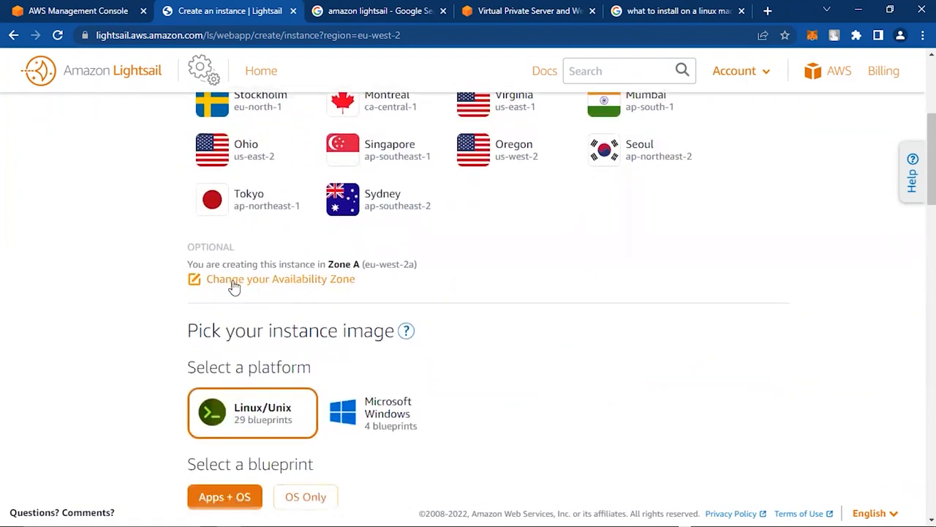
click(256, 282)
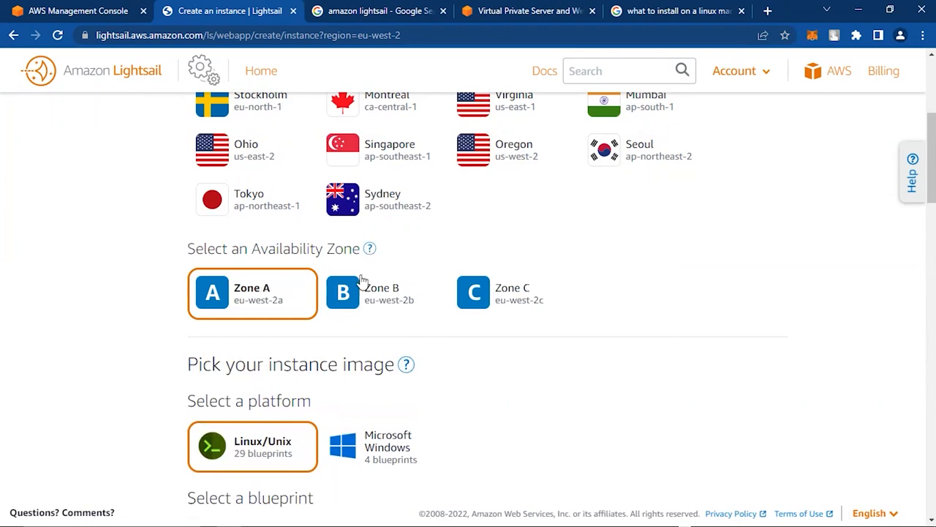
scroll(561, 241, down, 3)
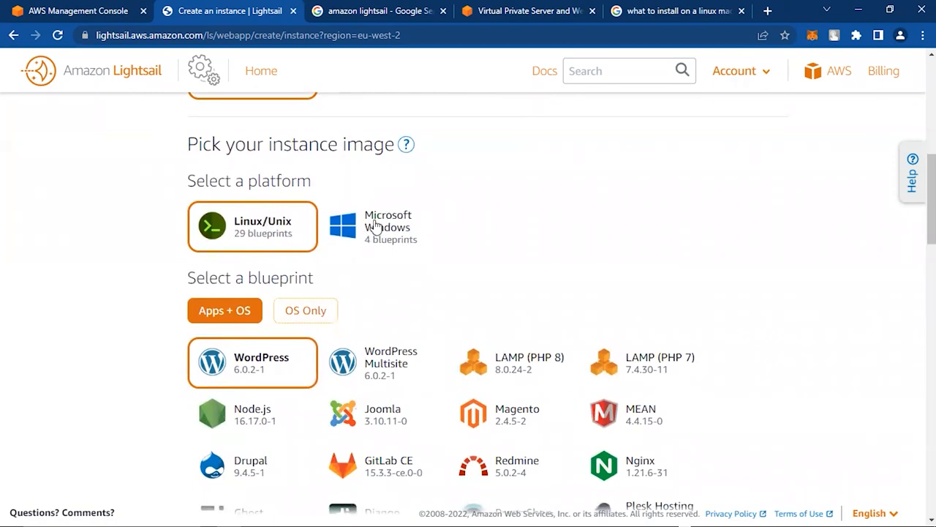
click(375, 225)
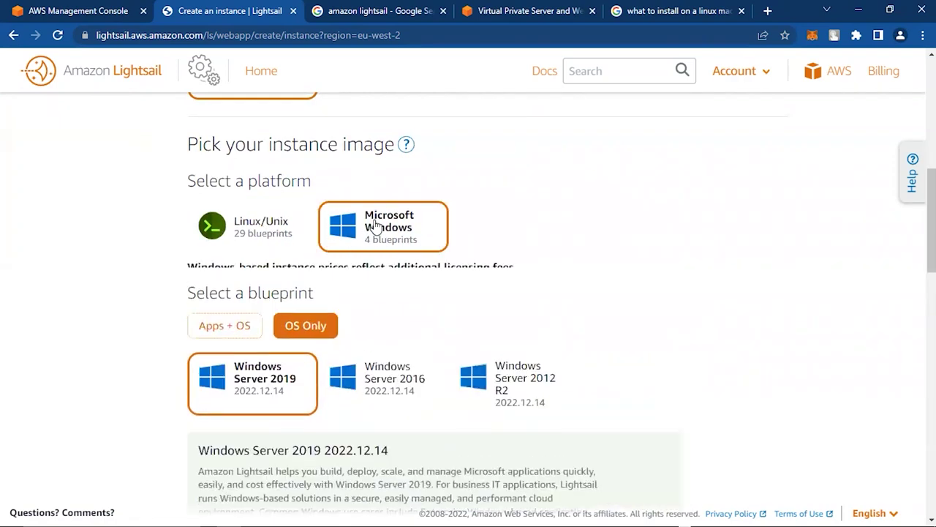
click(262, 226)
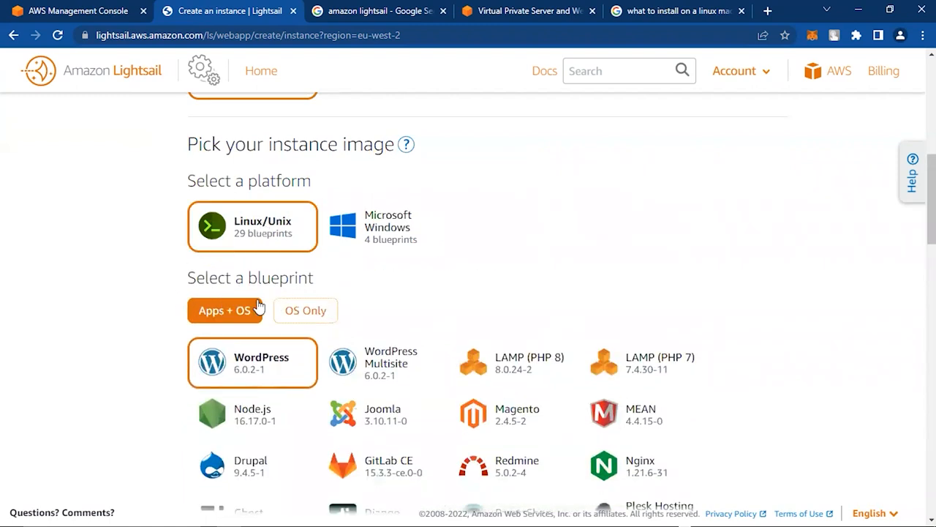
scroll(258, 305, down, 1)
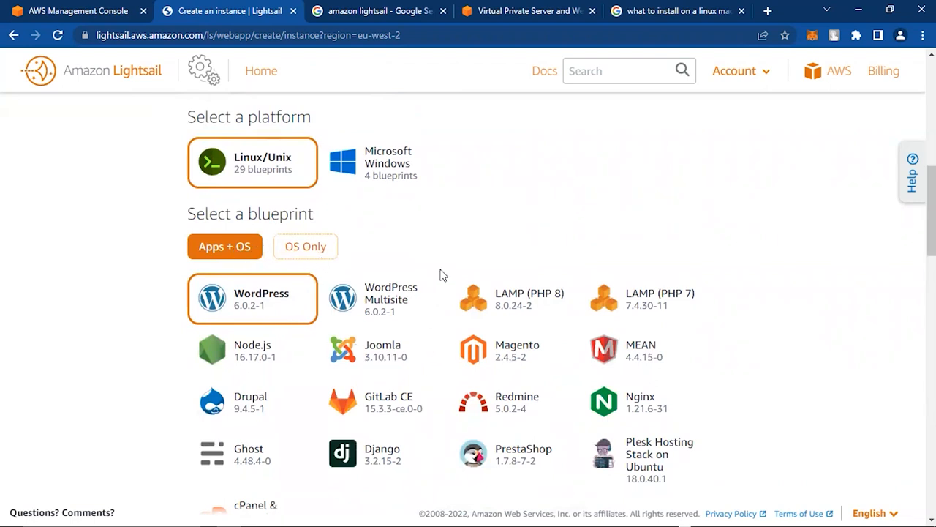
scroll(441, 274, down, 1)
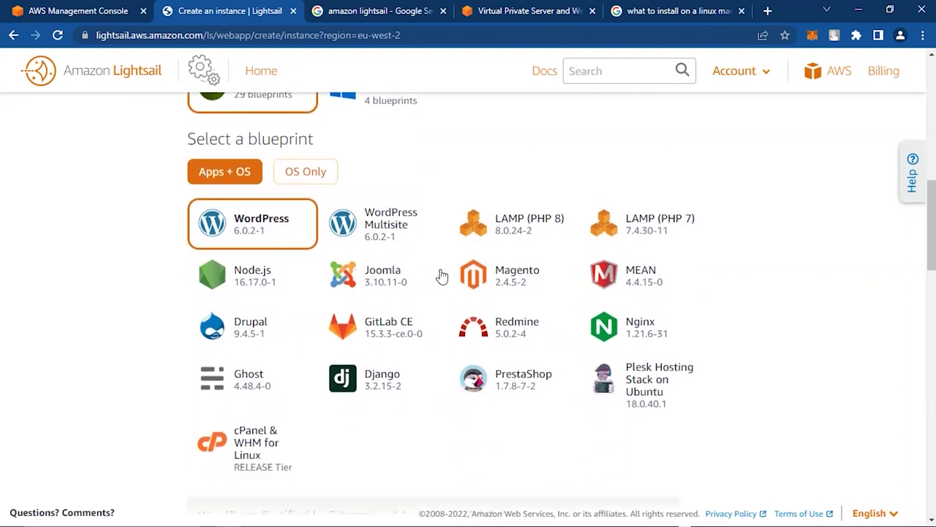
click(319, 178)
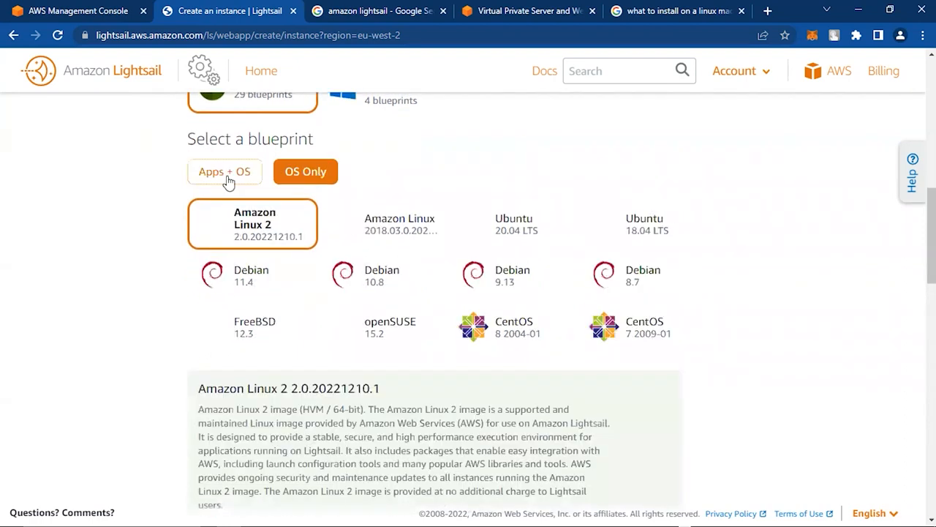
click(228, 179)
click(307, 173)
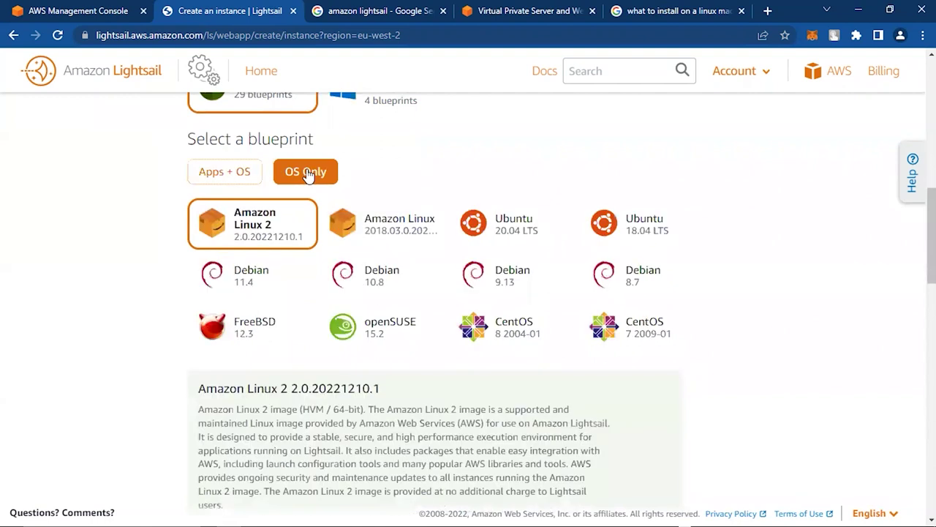
click(249, 178)
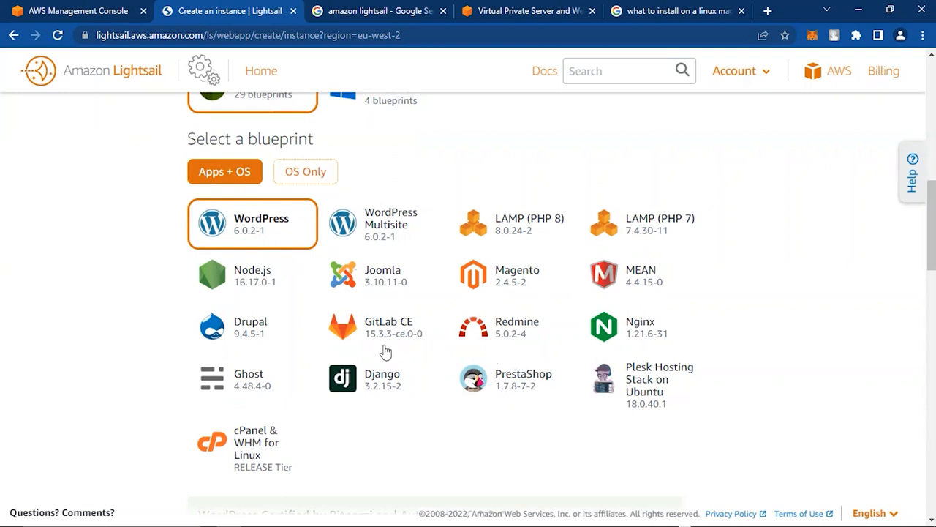
scroll(302, 365, down, 2)
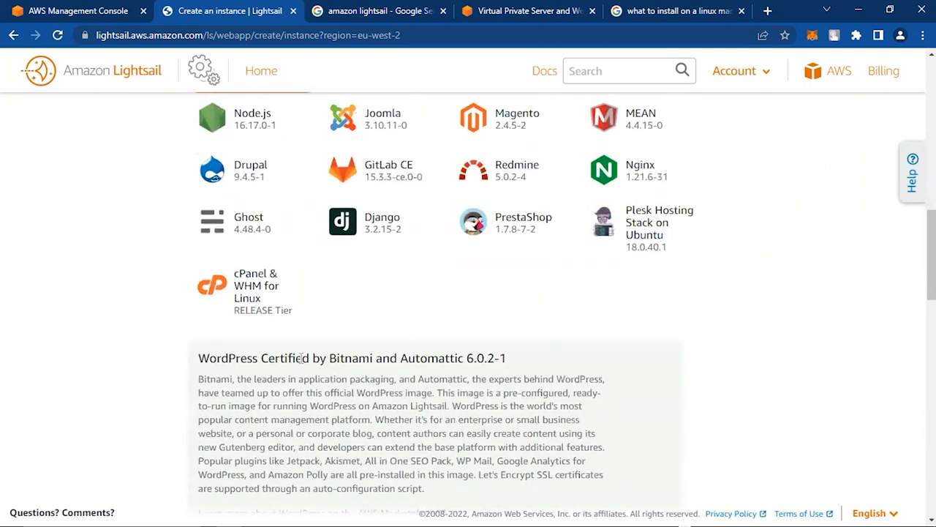
scroll(302, 365, up, 3)
scroll(302, 365, up, 1)
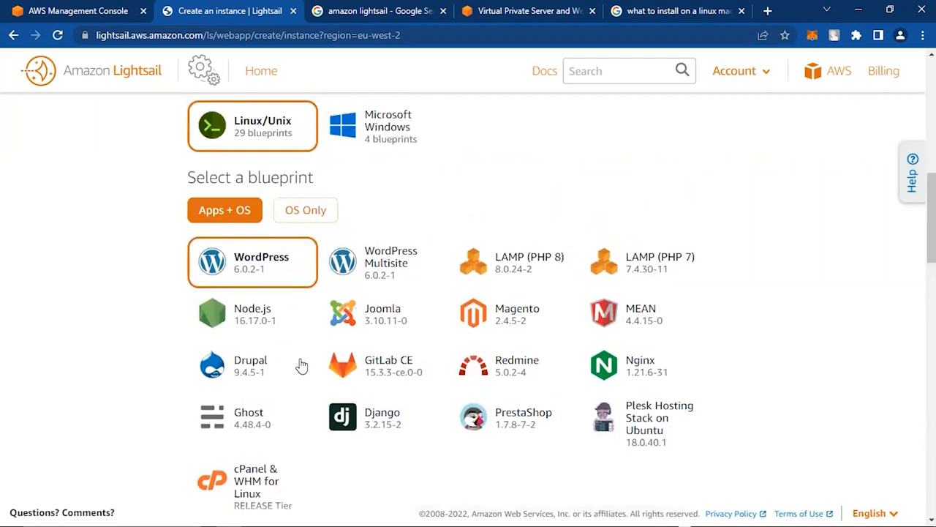
click(322, 209)
scroll(314, 212, down, 2)
scroll(303, 224, up, 1)
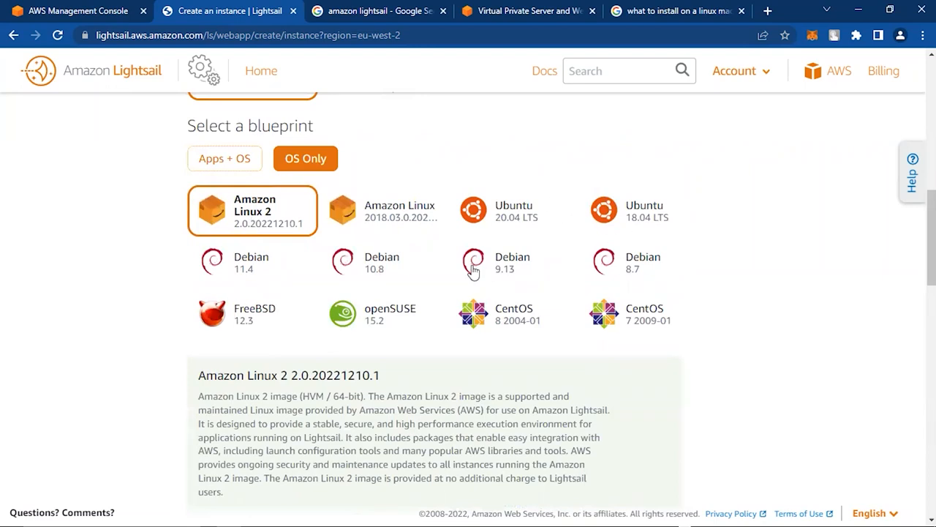
scroll(474, 269, down, 4)
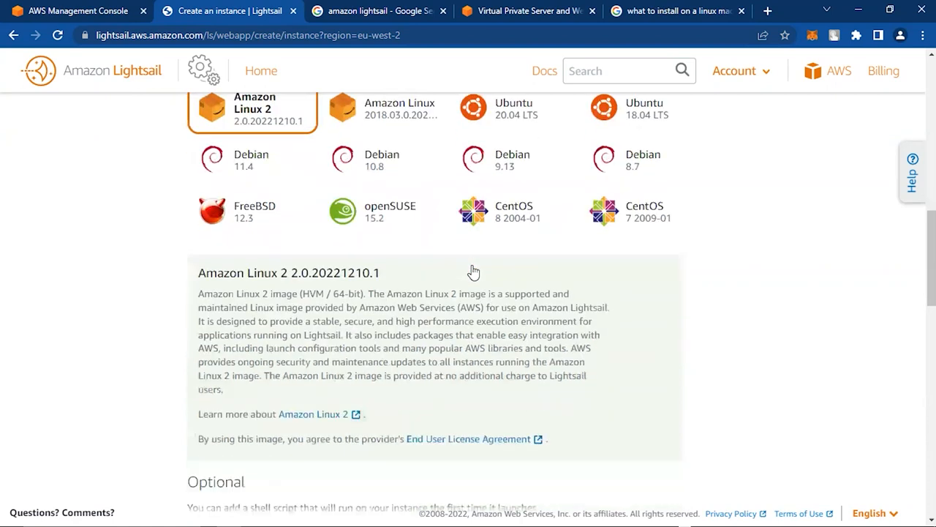
scroll(473, 269, down, 2)
scroll(473, 269, up, 7)
scroll(473, 269, up, 2)
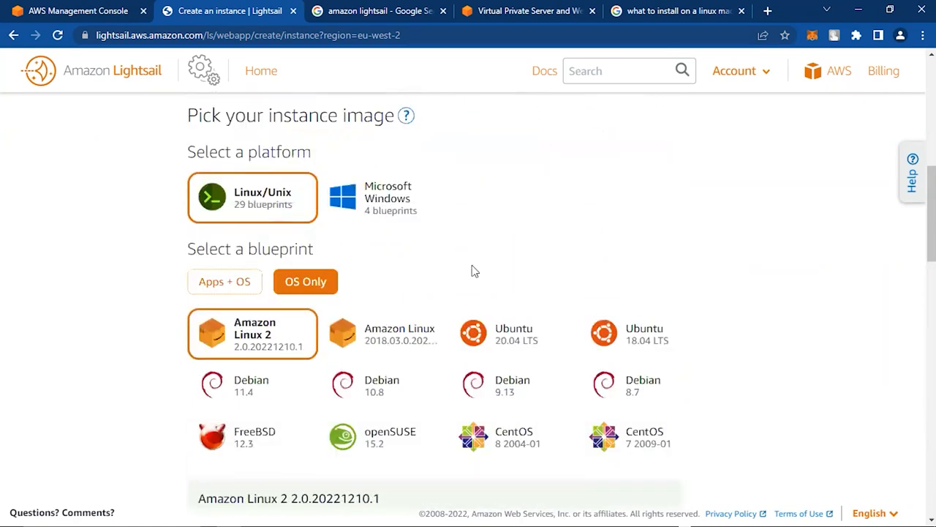
scroll(275, 386, down, 2)
scroll(273, 381, down, 5)
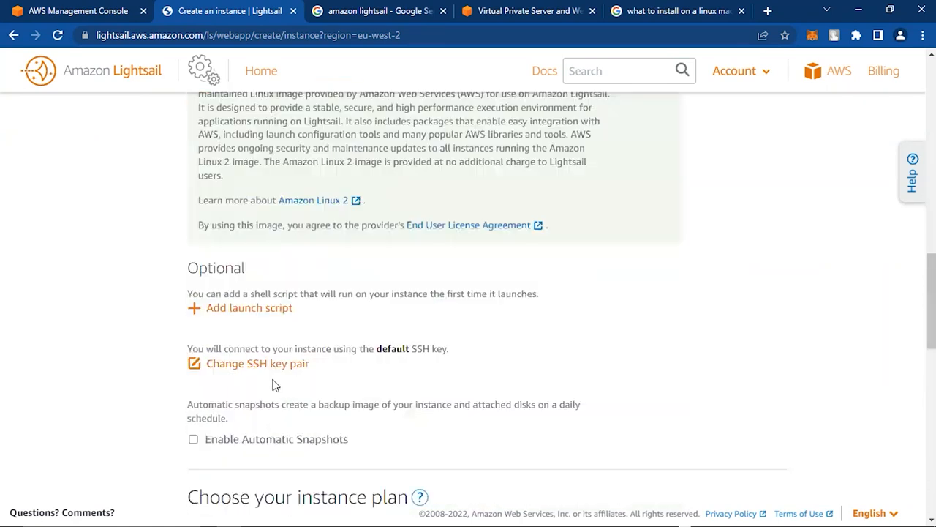
scroll(273, 380, up, 4)
scroll(272, 380, down, 1)
scroll(273, 380, down, 1)
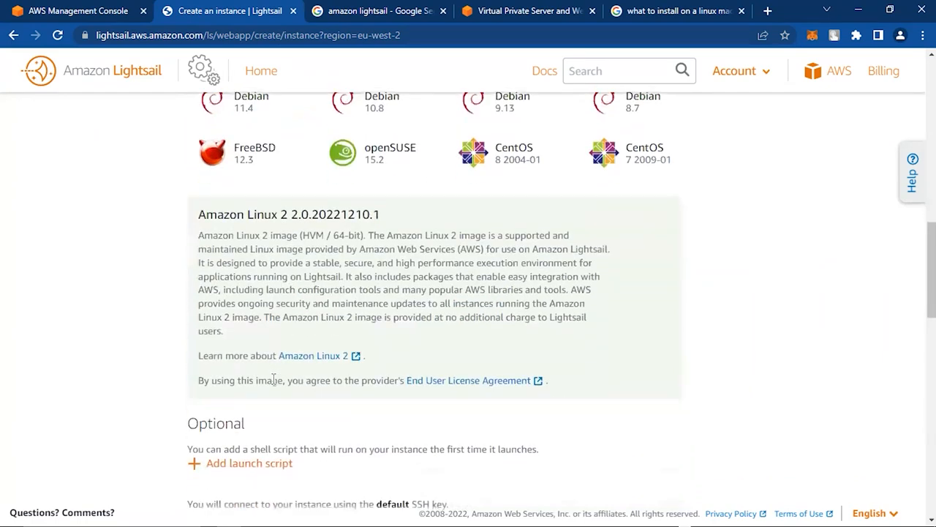
scroll(273, 381, down, 1)
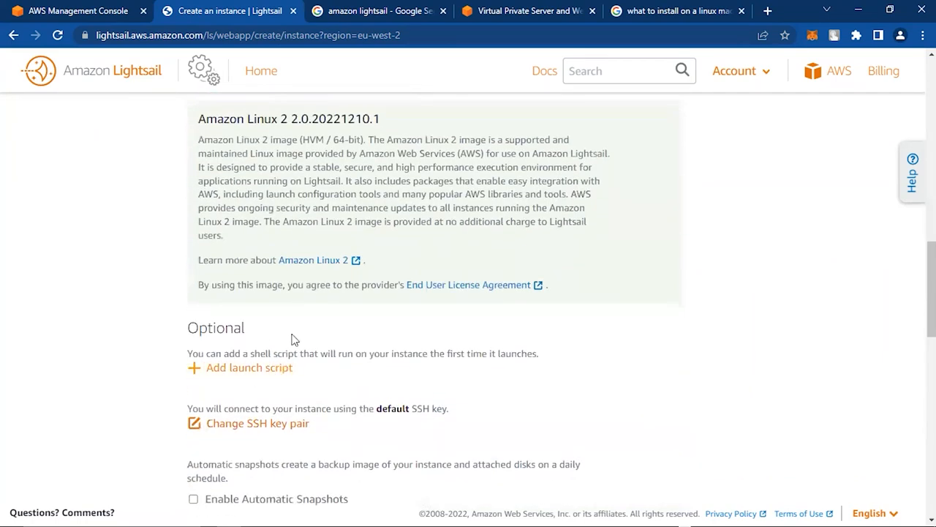
scroll(278, 380, down, 1)
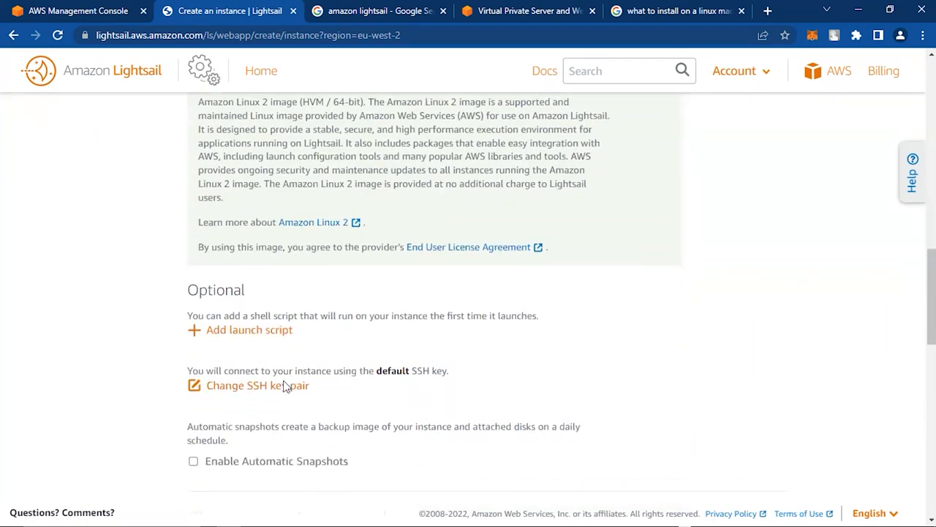
scroll(278, 366, down, 1)
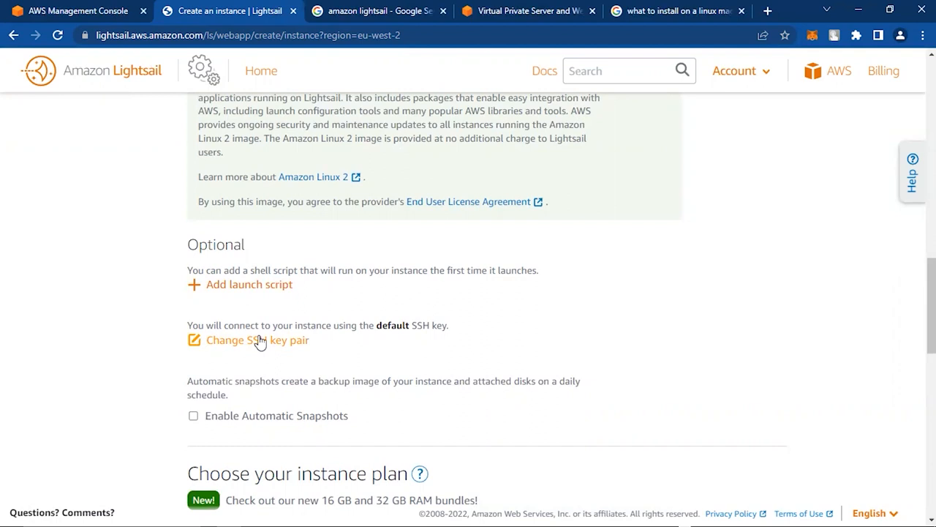
Step: Reveal the SSH key pair options for the instance, leaving the default key chosen
click(260, 340)
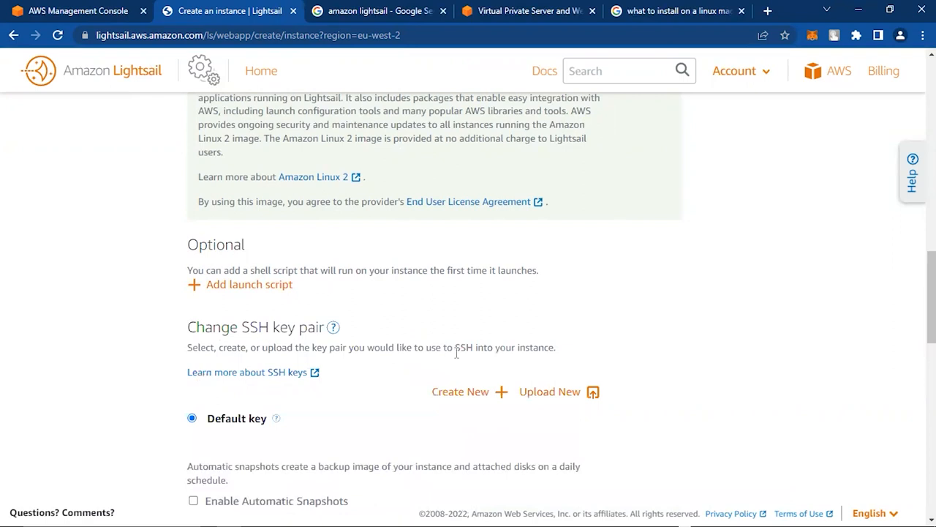
scroll(456, 355, down, 2)
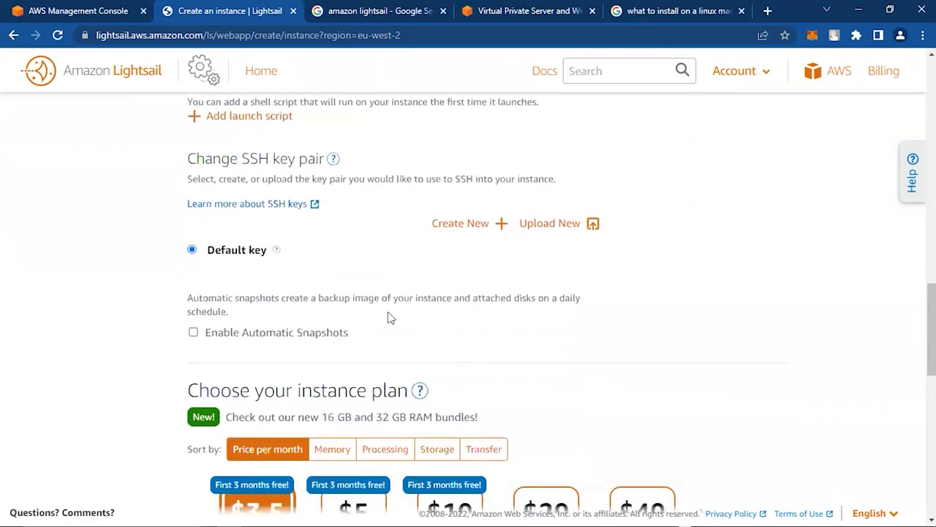
Step: Create the SSH key pair Skywalker-linux in London and download its private key
click(490, 228)
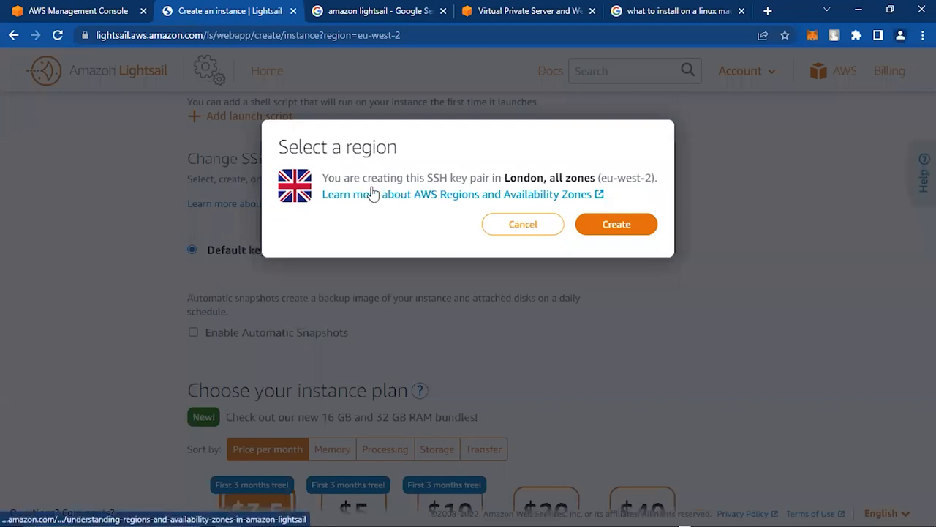
click(626, 225)
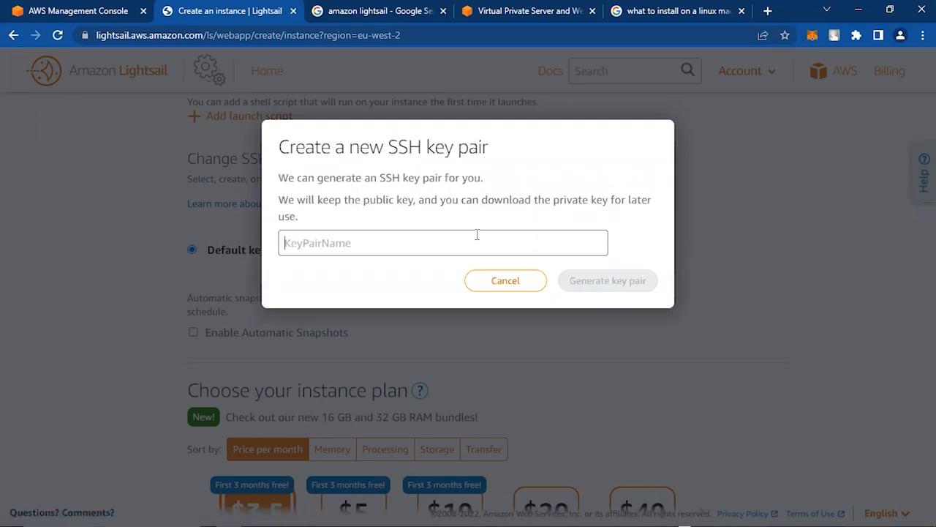
text(linux)
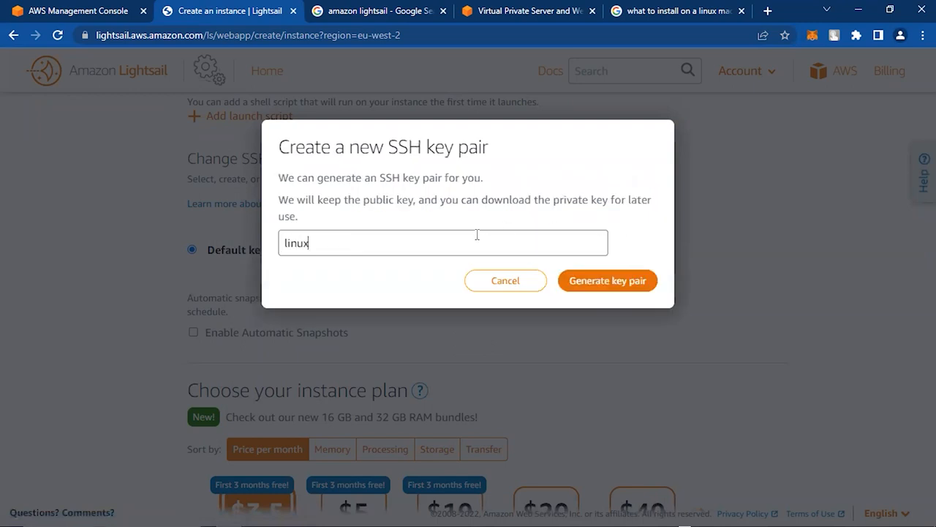
text(Sky)
text(walker)
text(-)
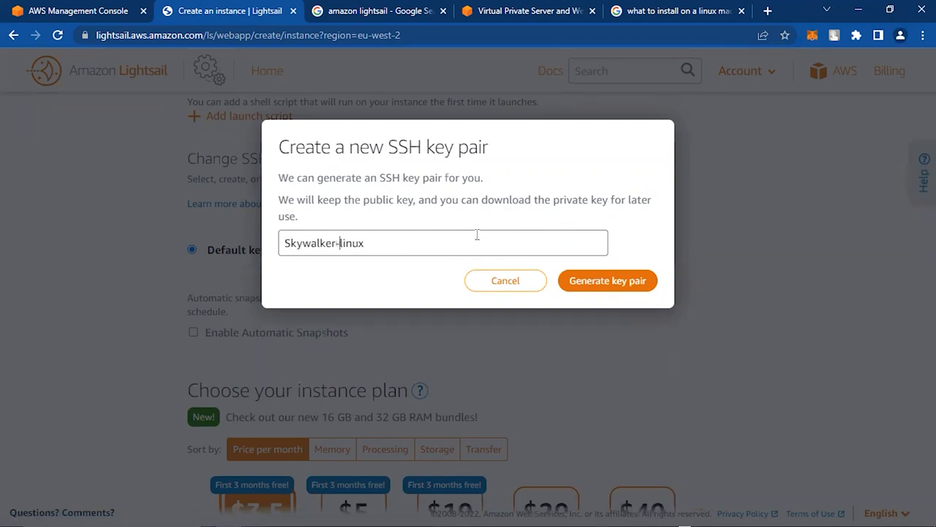
click(607, 280)
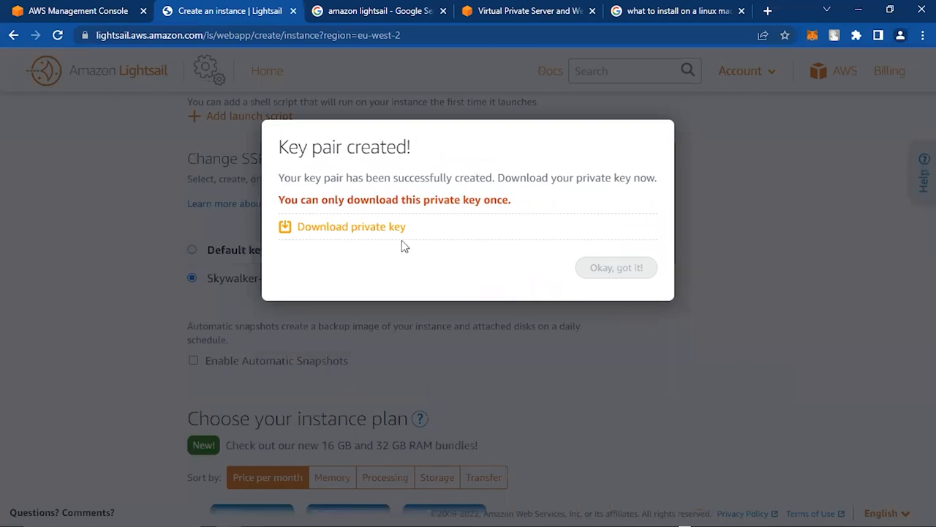
click(358, 232)
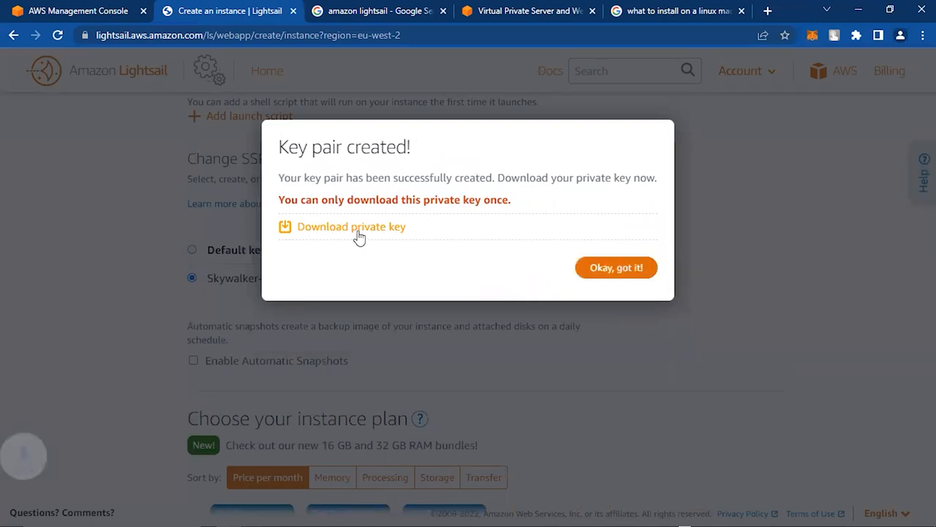
Step: Dismiss the key pair created notice to reach the instance plan options
click(618, 271)
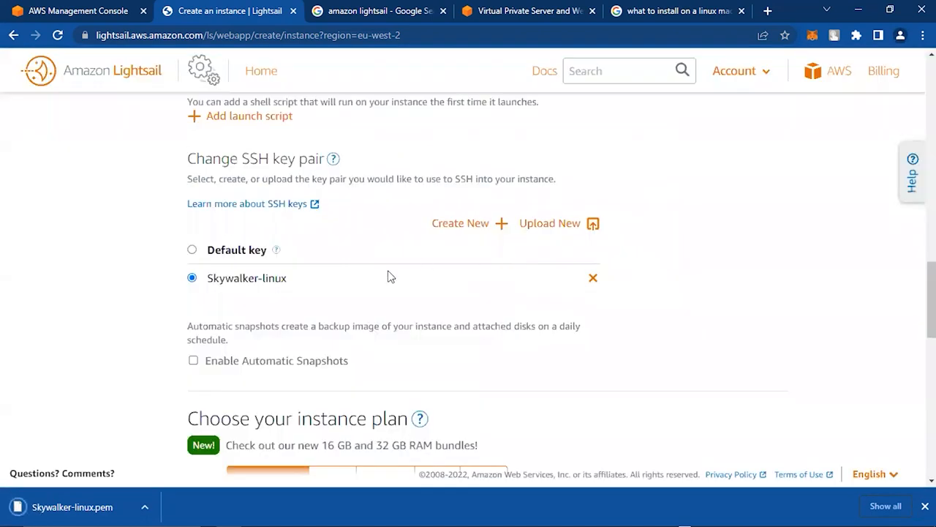
scroll(388, 276, down, 3)
scroll(388, 276, up, 2)
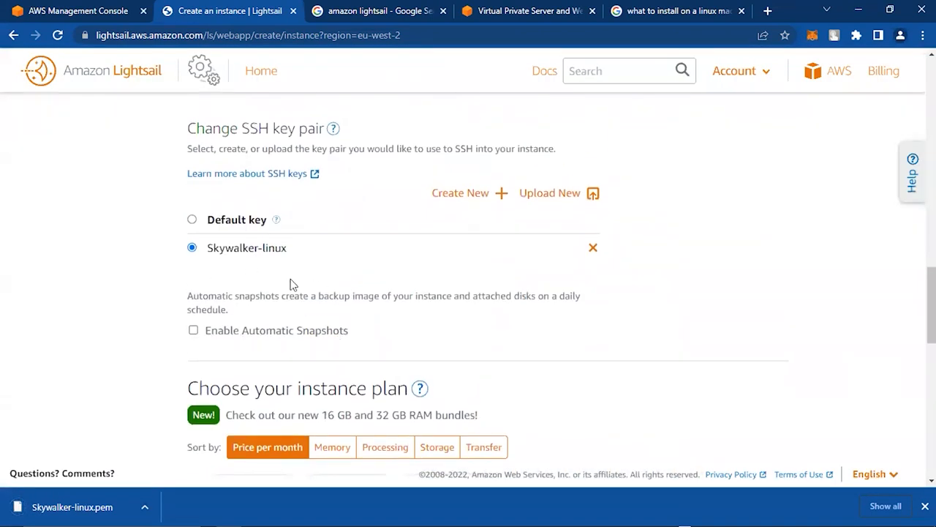
scroll(352, 300, down, 3)
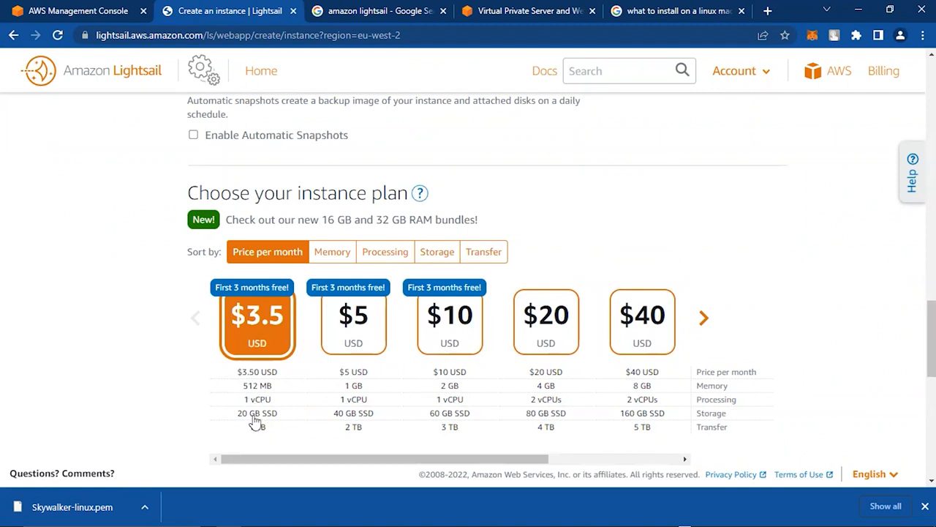
scroll(273, 376, down, 2)
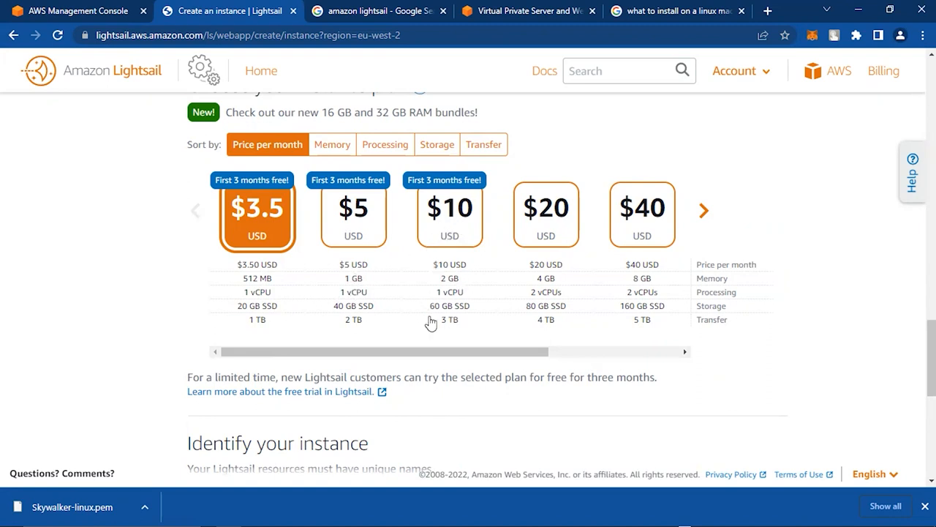
Step: Choose the $10 plan and name the instance skywalker_Amazon_Linux without the trailing _2-1
click(454, 230)
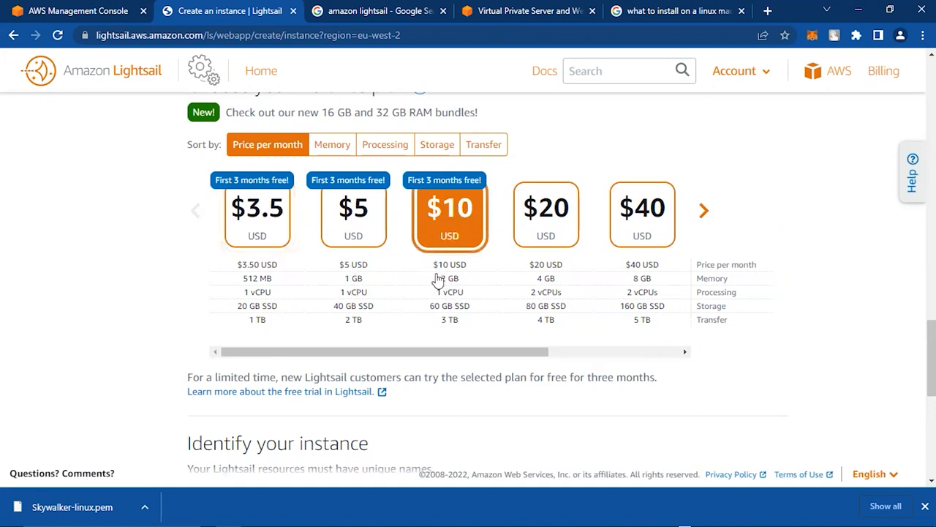
scroll(461, 292, down, 3)
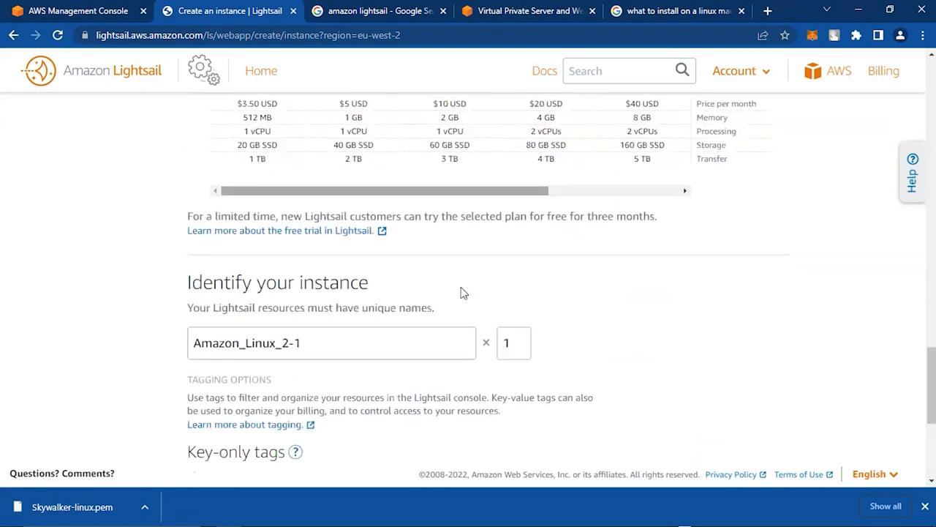
scroll(461, 287, down, 3)
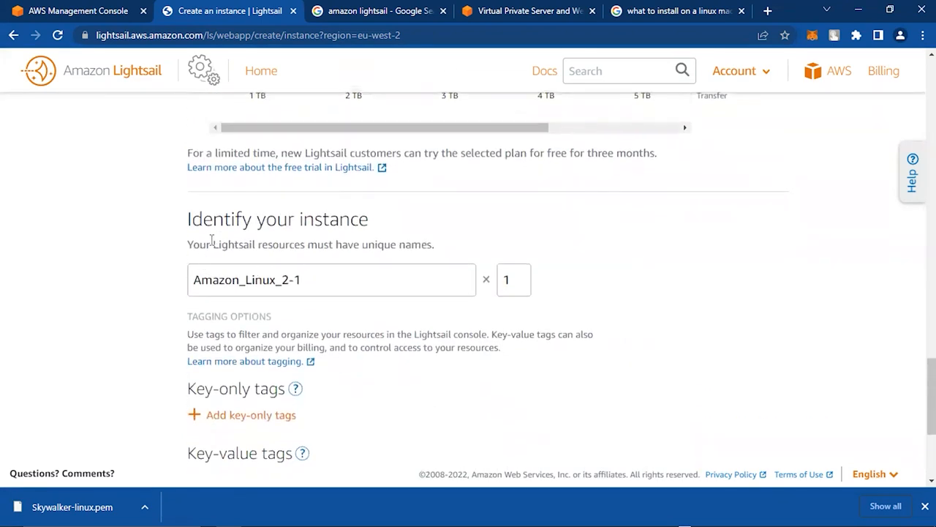
double_click(338, 286)
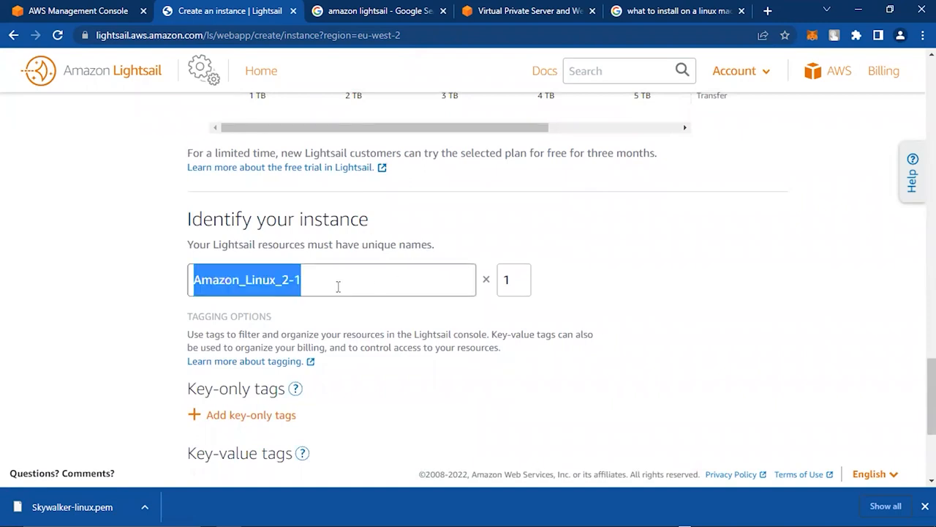
key(Home)
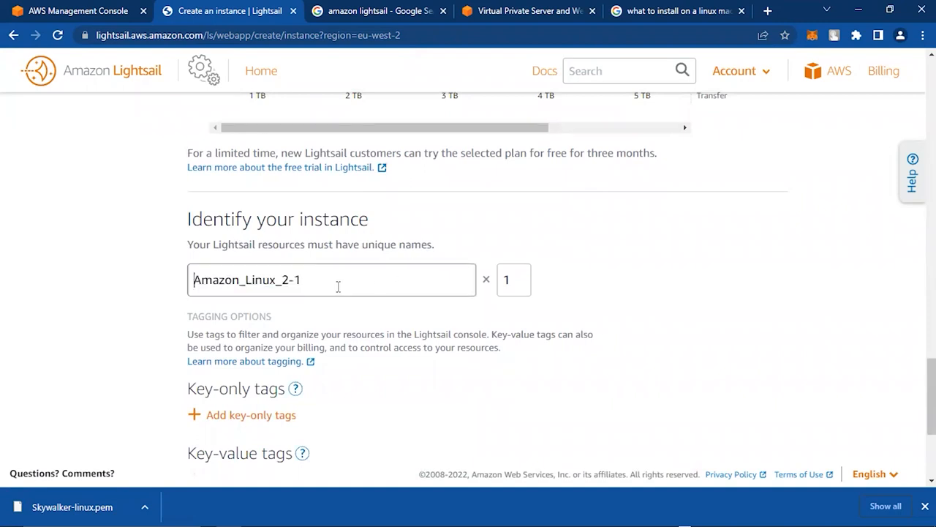
text(skywalker)
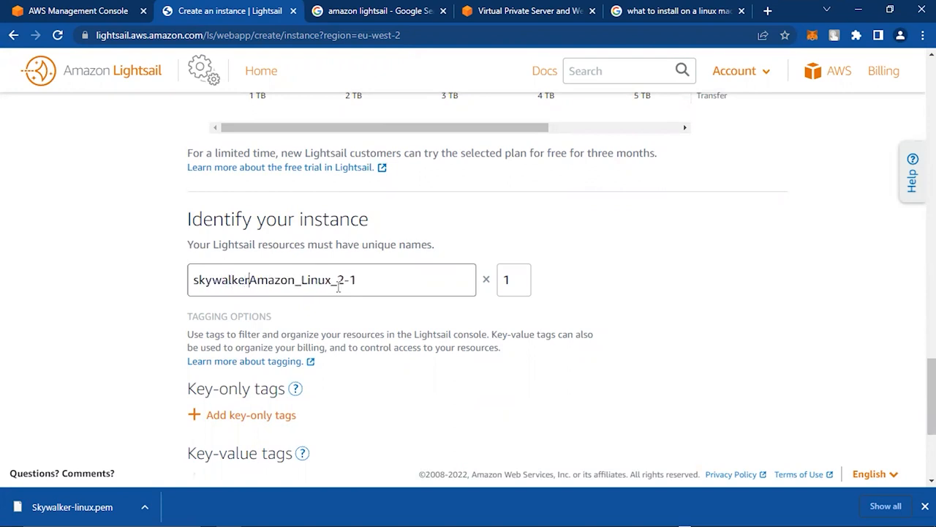
text(_)
key(End)
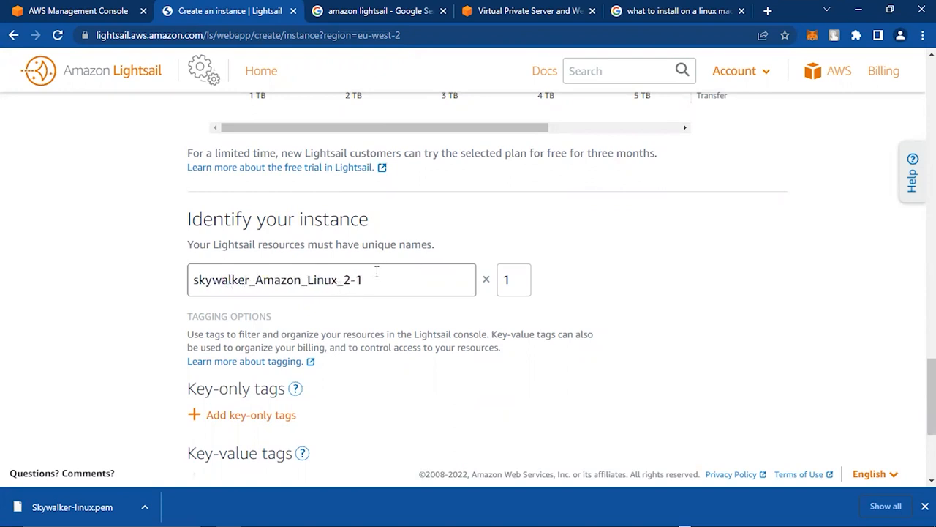
key(BackSpace)
key(BackSpace)
key(BackSpace)
key(BackSpace)
scroll(570, 300, down, 4)
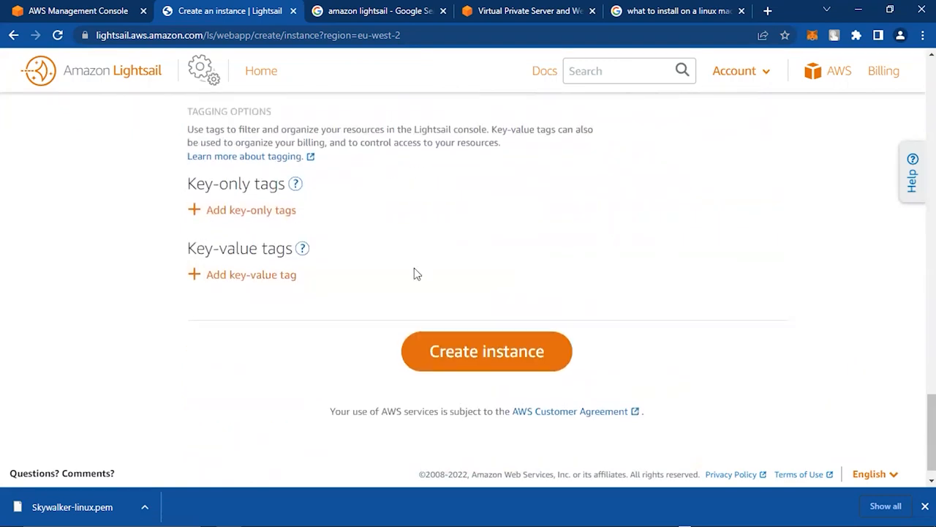
scroll(414, 268, up, 5)
scroll(492, 321, down, 3)
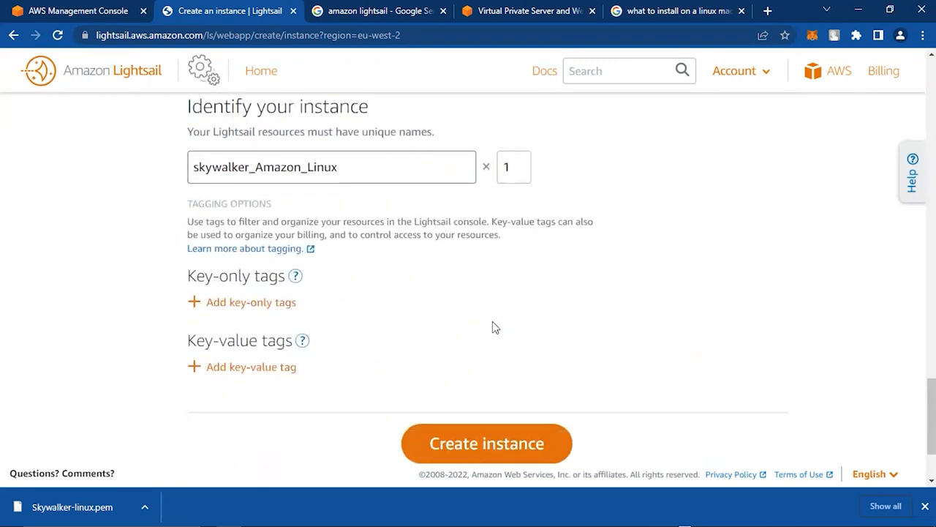
Step: Add the key-only tags cloud ops and virtual machine, then launch the instance
click(259, 302)
click(267, 310)
text(clo)
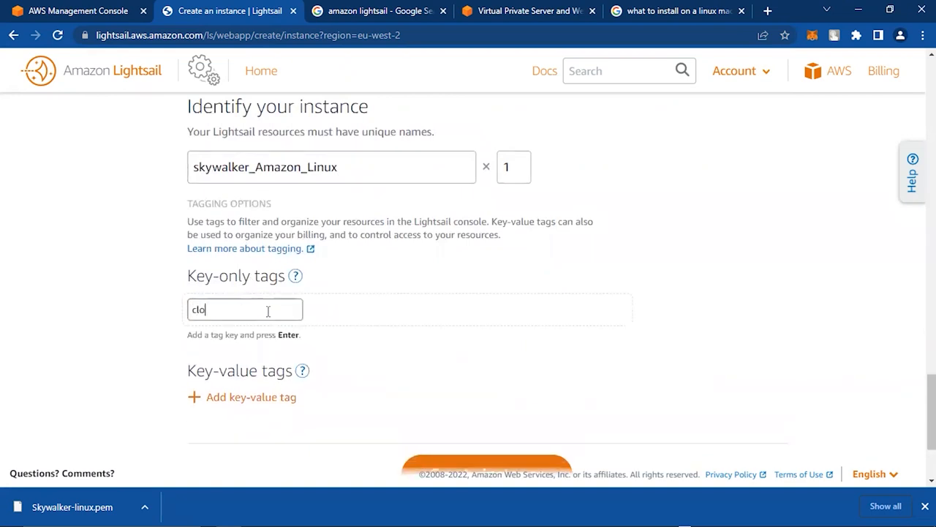
text(udops)
key(Return)
text(vie)
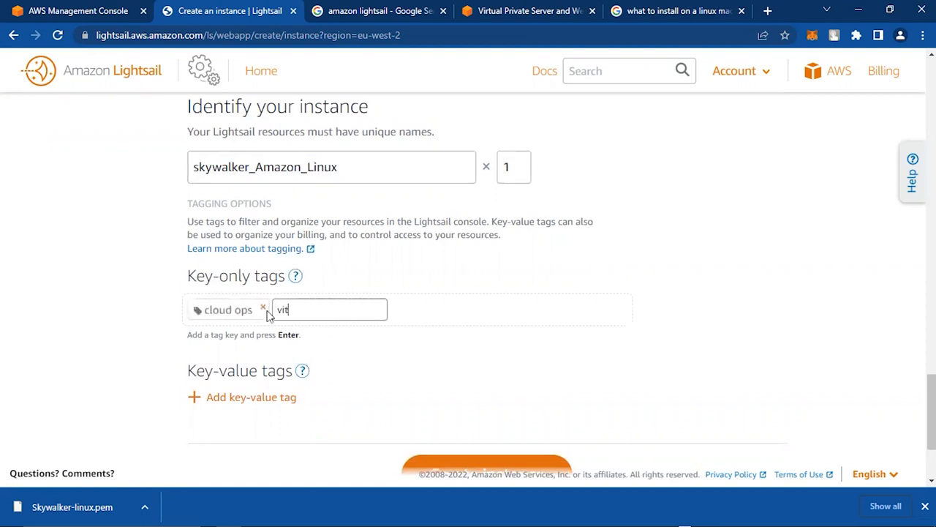
key(BackSpace)
text(rtual )
text(machine)
key(Return)
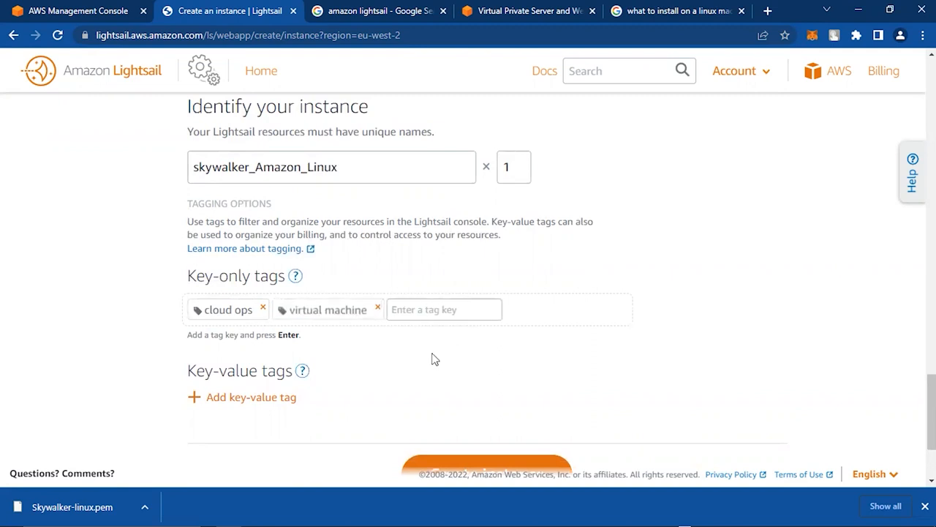
scroll(432, 357, down, 2)
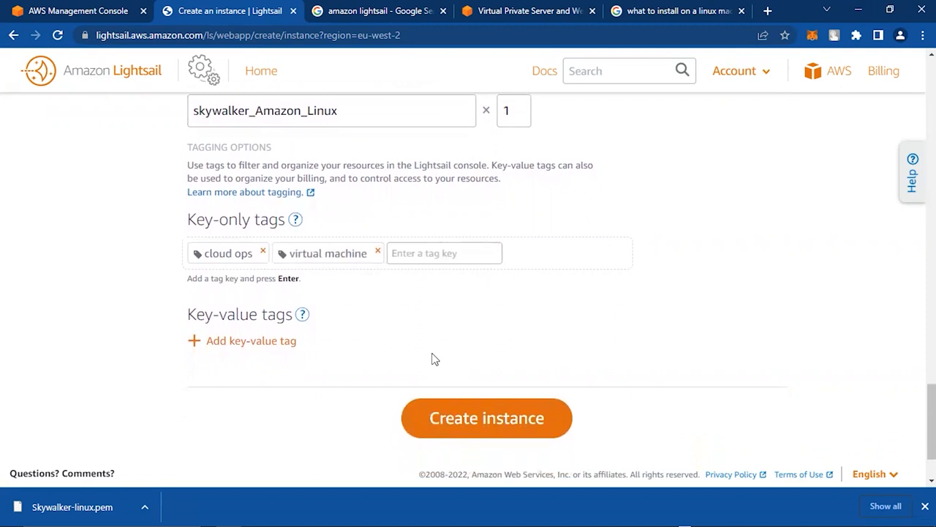
click(505, 417)
scroll(505, 414, down, 2)
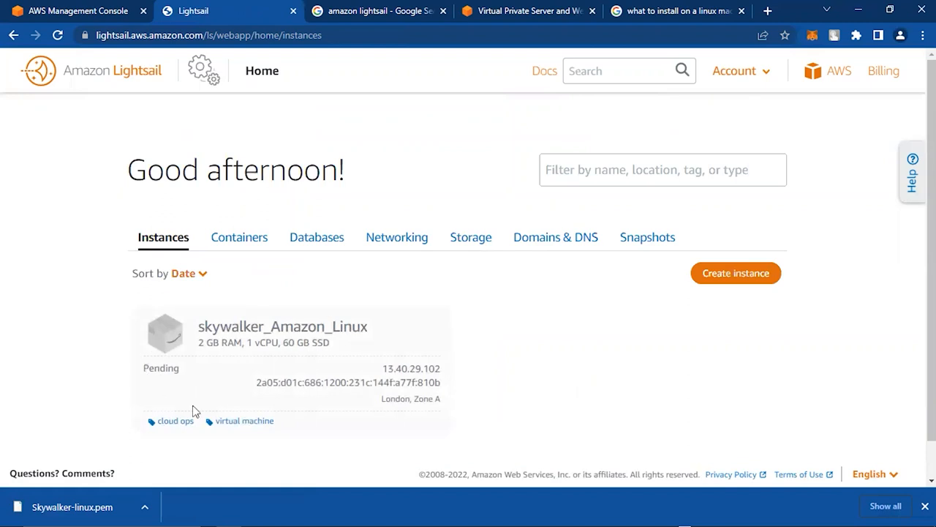
Step: Refresh the Instances page until skywalker_Amazon_Linux shows Running and dismiss the container services banner
double_click(166, 368)
click(293, 370)
click(57, 34)
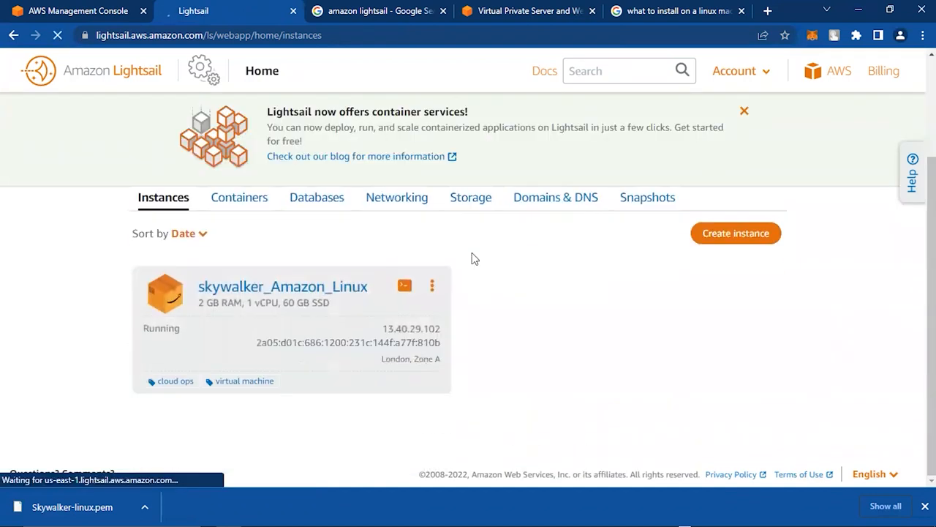
click(744, 111)
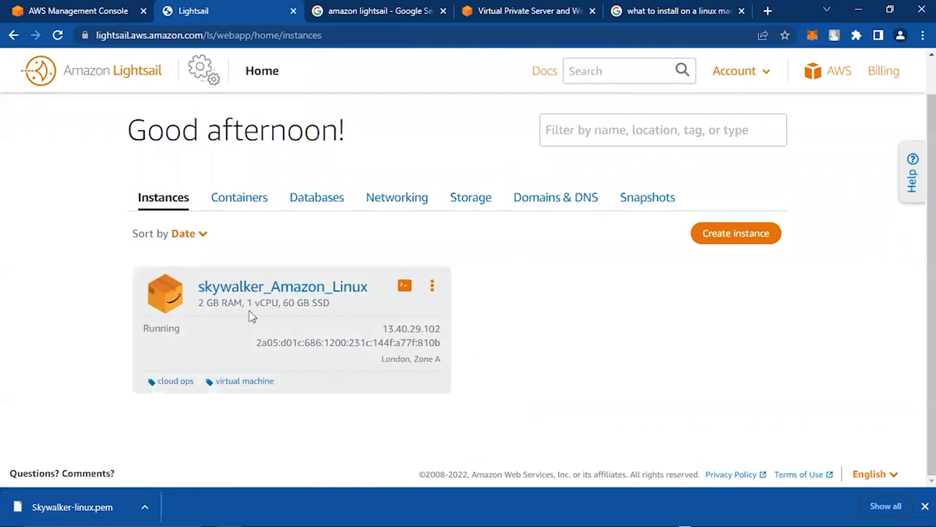
Step: Connect to the instance over browser SSH, list the directory and clear the terminal
click(431, 285)
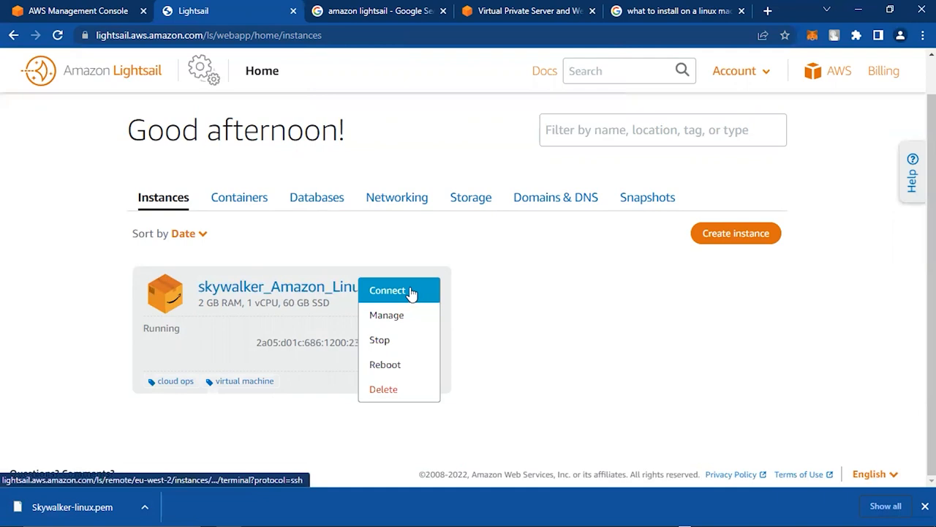
click(410, 290)
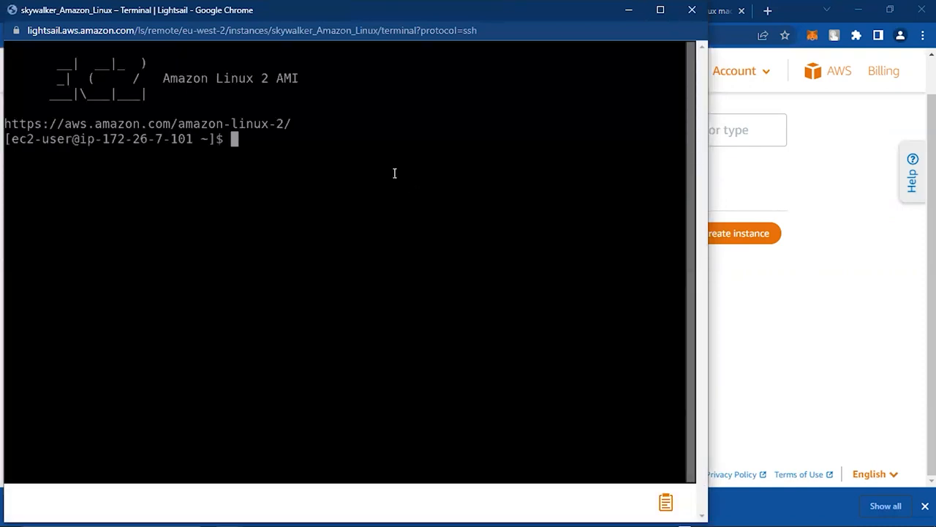
text(ls)
key(Return)
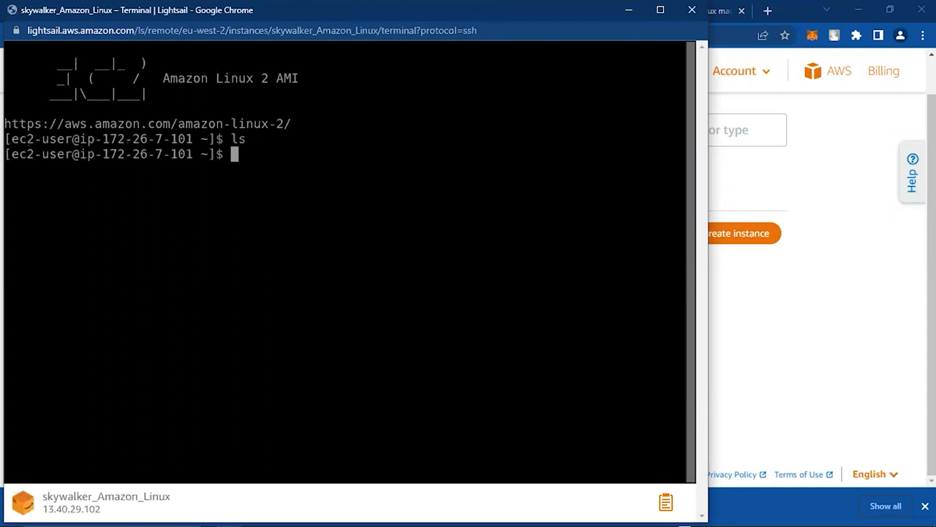
text(clear)
key(Return)
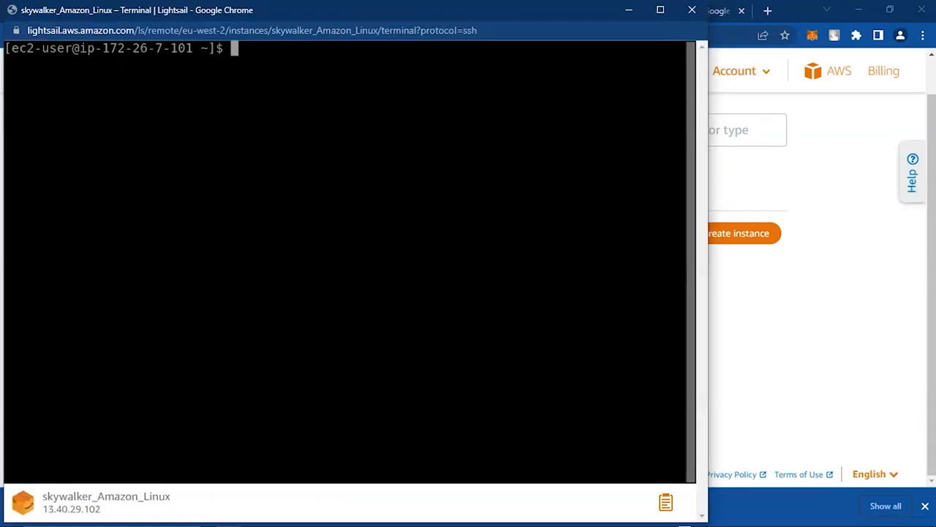
text(sudo )
text(uname -a)
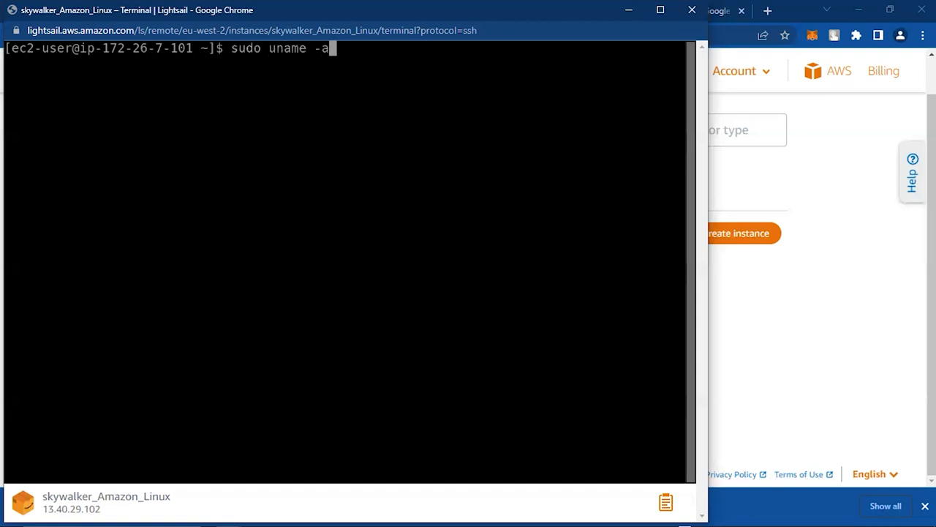
Step: Run sudo uname -a and cat /etc/os-release to show the kernel and Amazon Linux 2 details
key(Return)
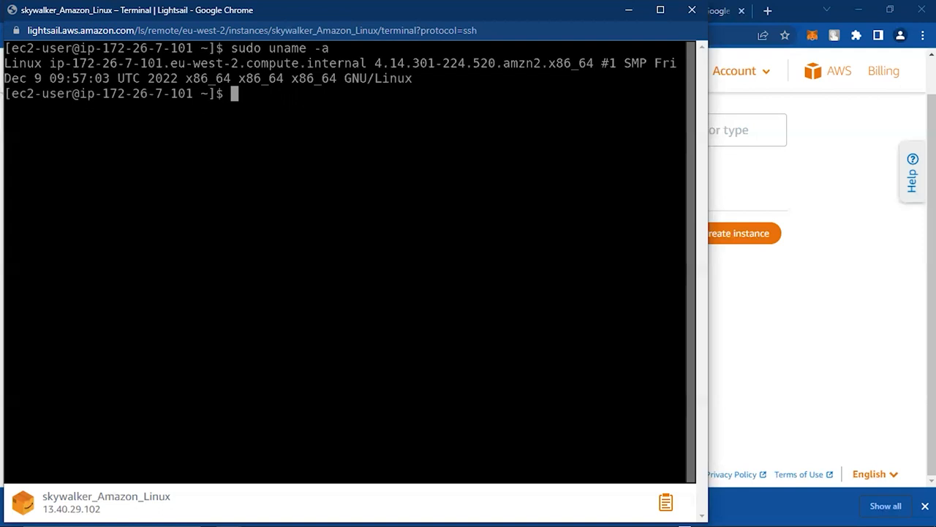
text(cat )
text(et)
key(BackSpace)
key(BackSpace)
text(/etc/)
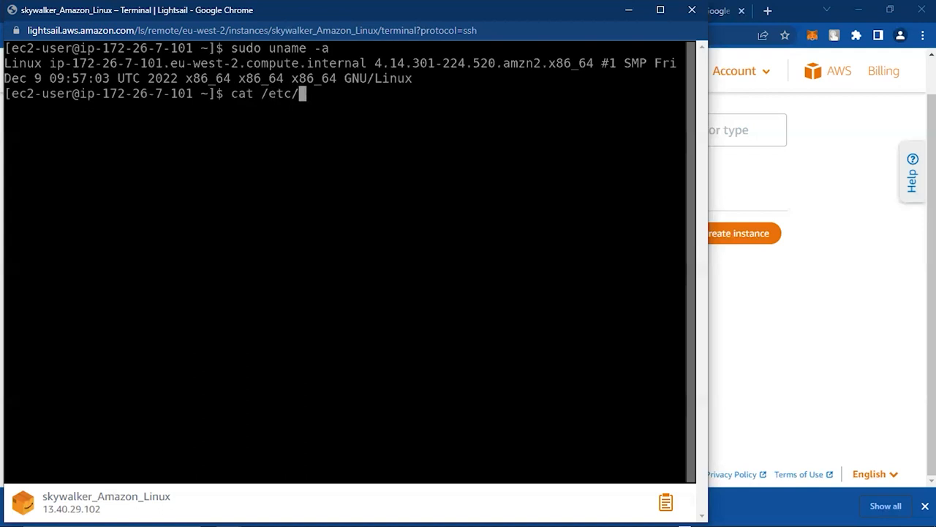
text(os-)
text(release)
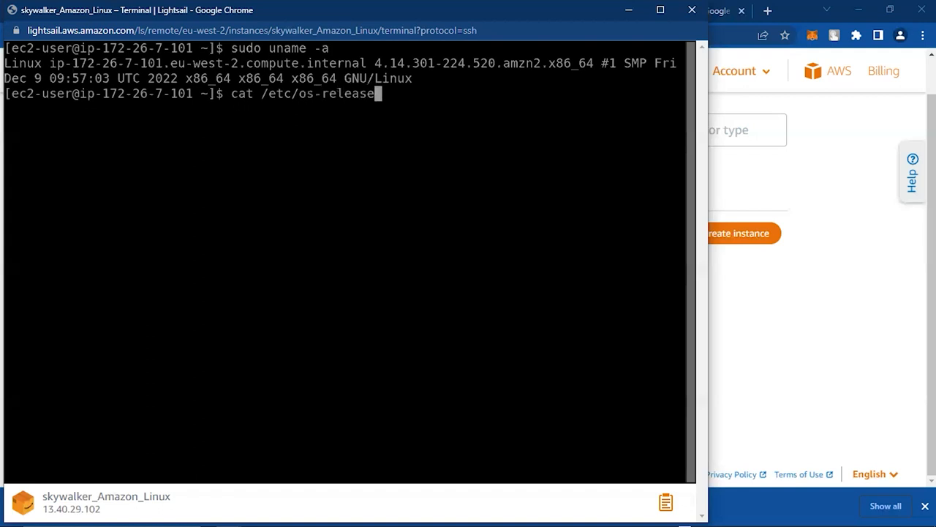
key(Return)
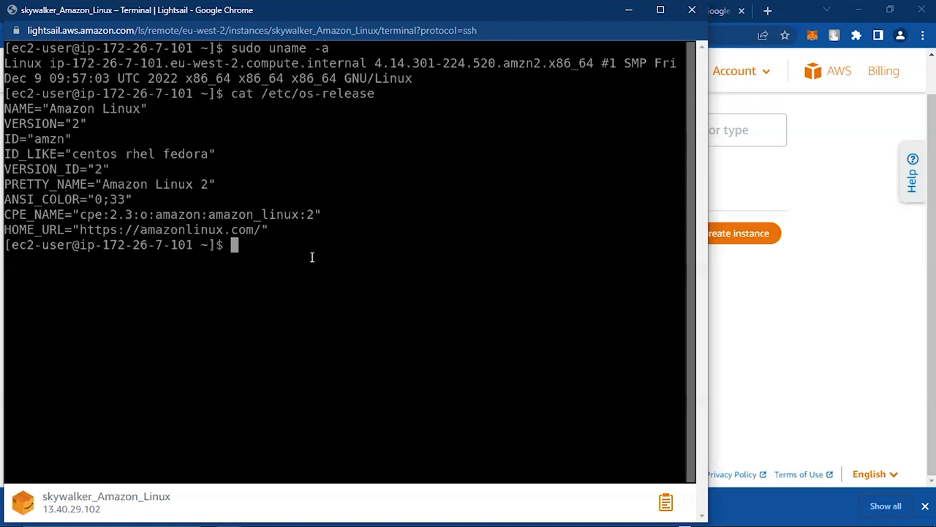
text(ls)
Step: List the home folder, then move up through /home to the root folder, listing each
key(Return)
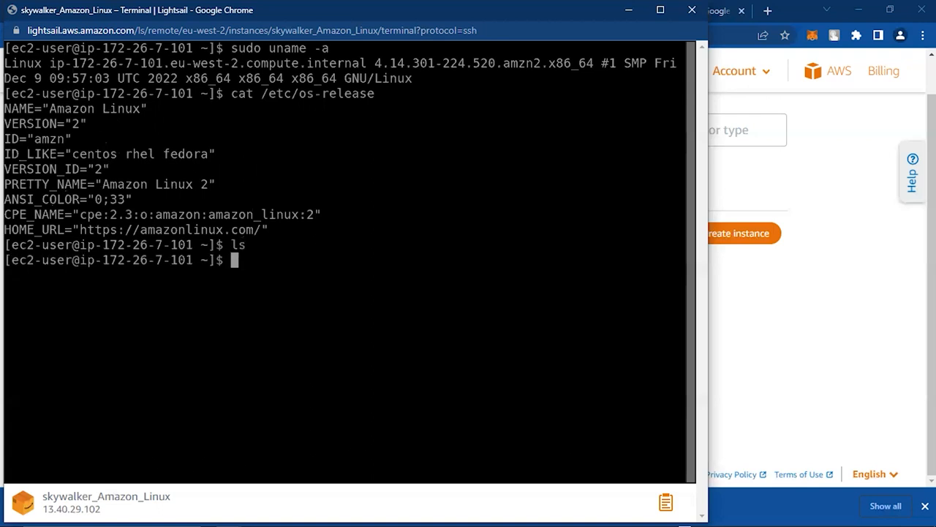
text(cd ..)
key(Return)
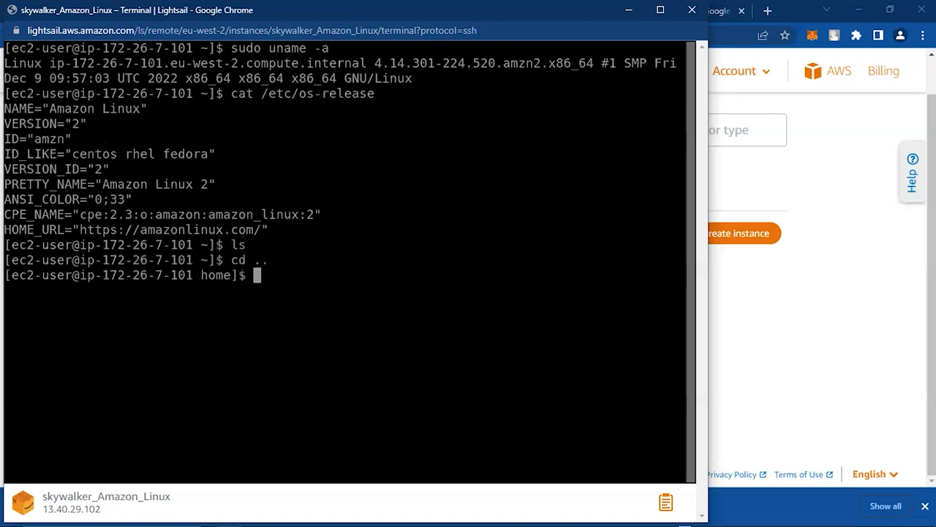
text(ls)
key(Return)
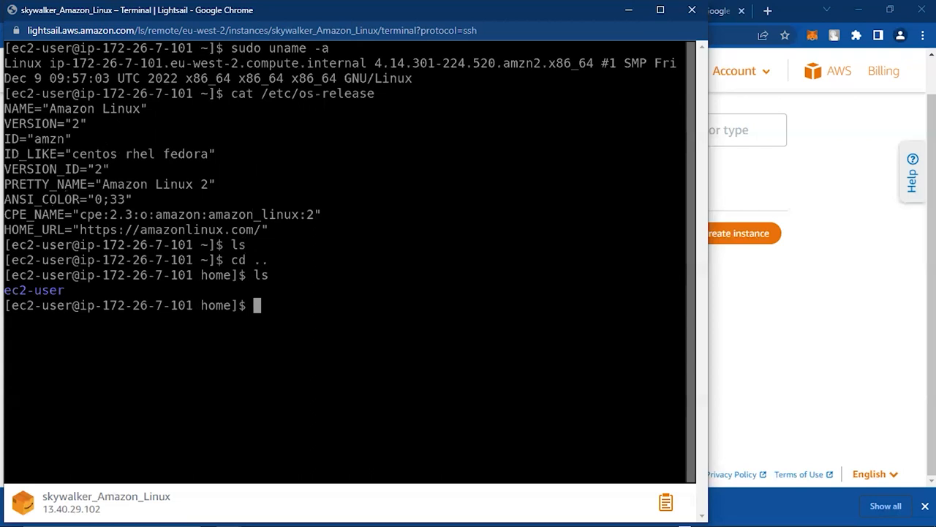
text(cd ..)
key(Return)
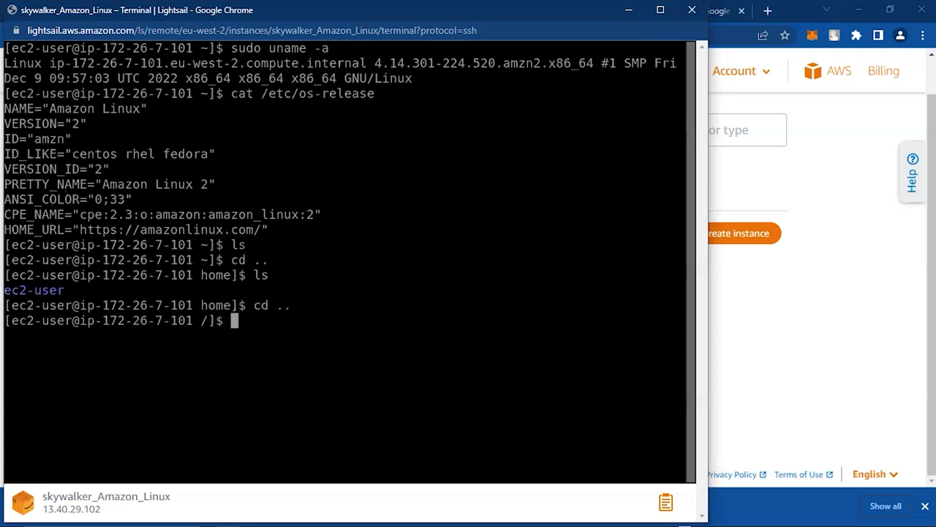
text(ls)
key(Return)
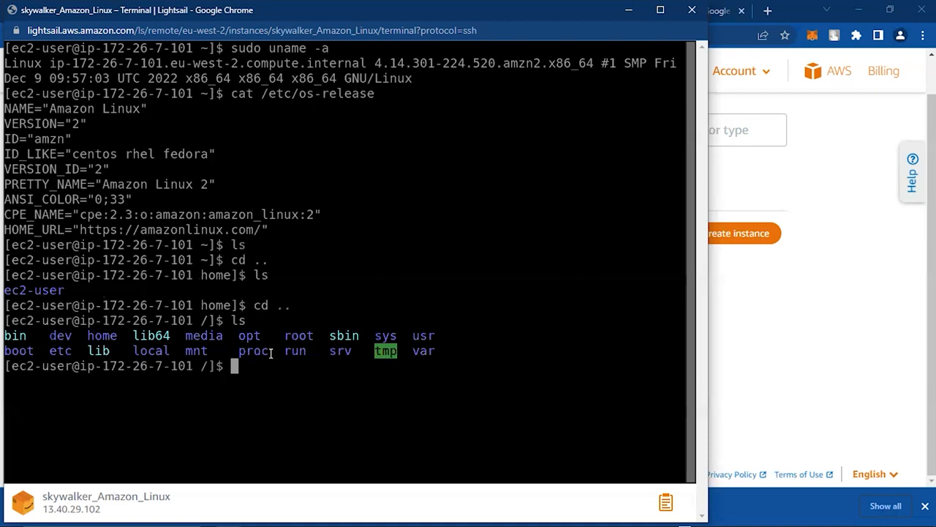
text(cd)
Step: Return to the user's home folder with cd and cd ~ and list its empty contents
key(Return)
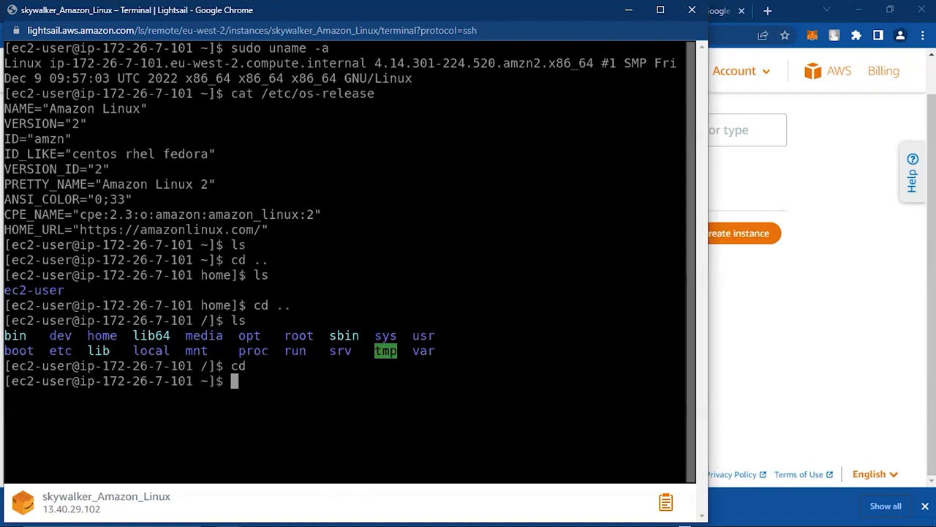
text(cd ~)
key(Return)
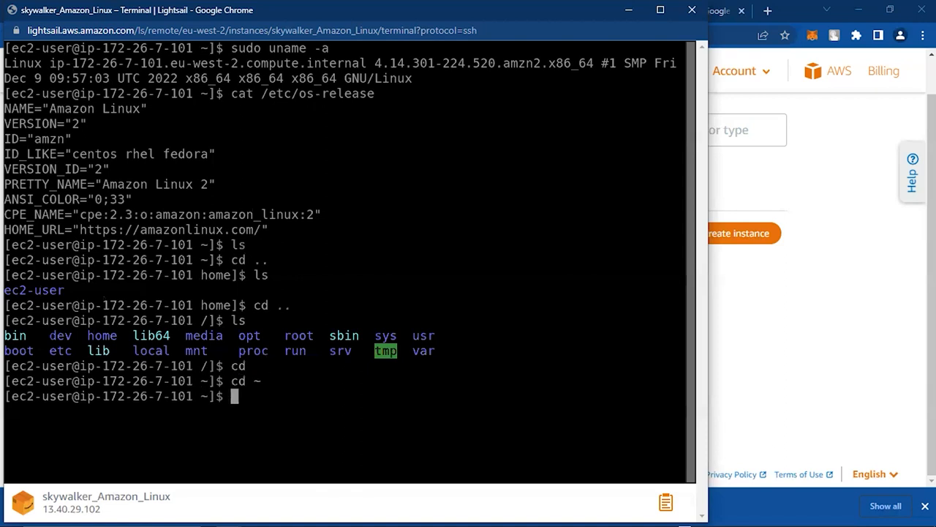
text(ls)
key(Return)
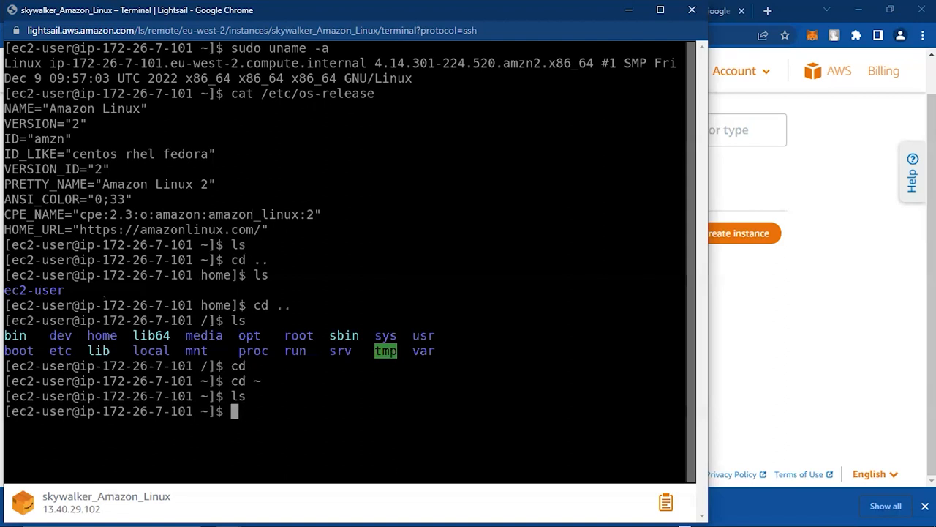